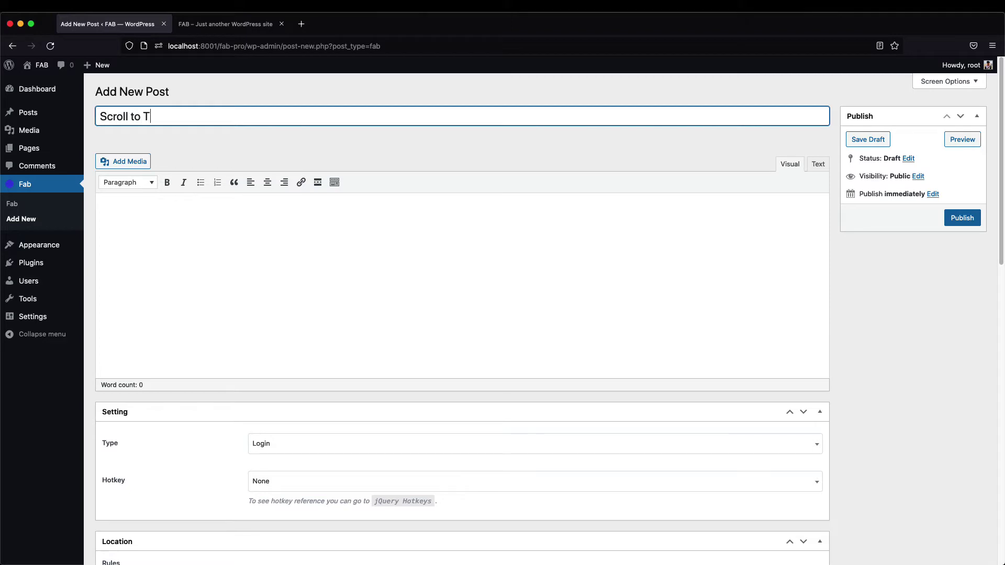
Finish the post title as Scroll to Top and set the button's type to Scroll To Top
key("super+Right")
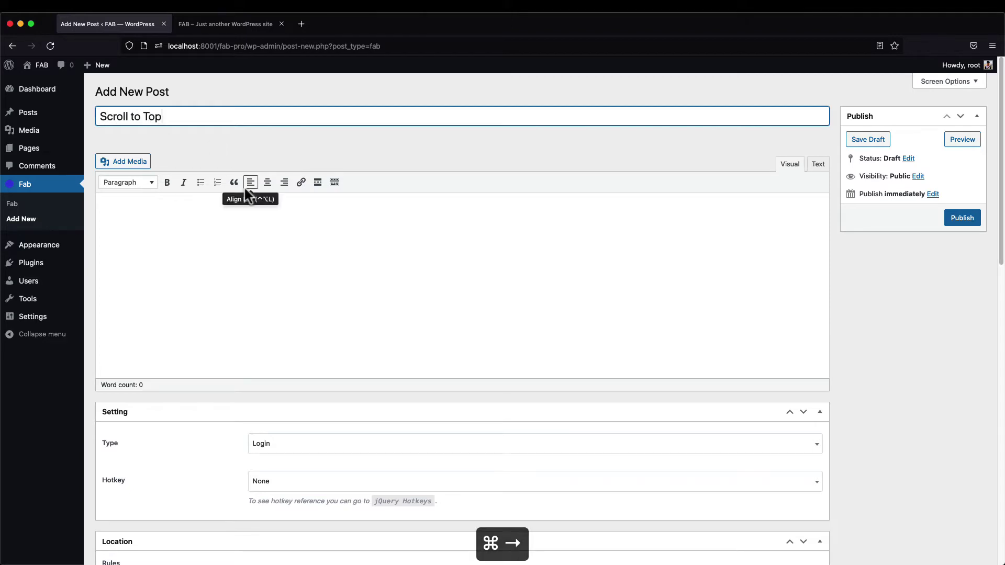
scroll(247, 215, "down", 2)
scroll(248, 219, "down", 3)
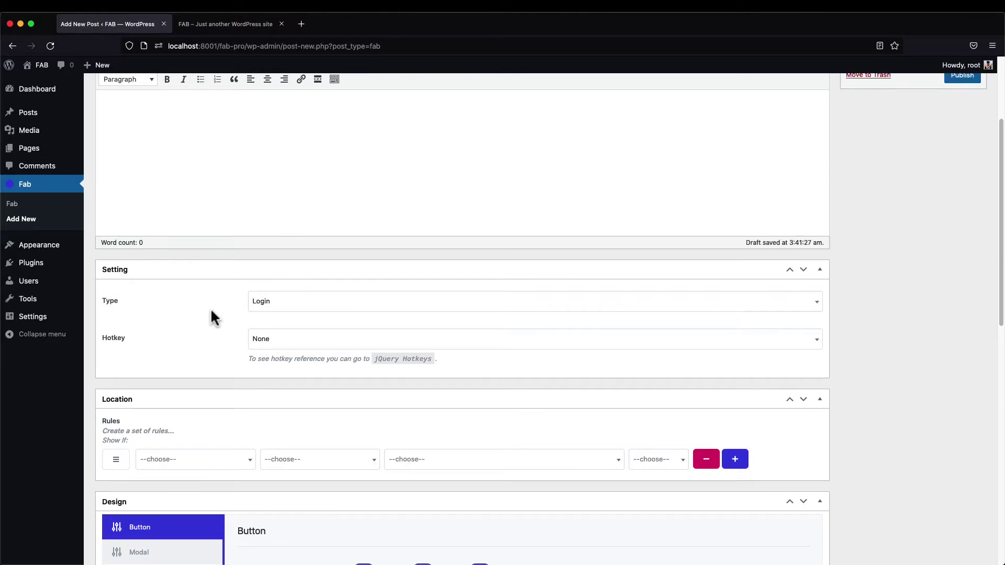
left_click(281, 306)
scroll(275, 421, "down", 2)
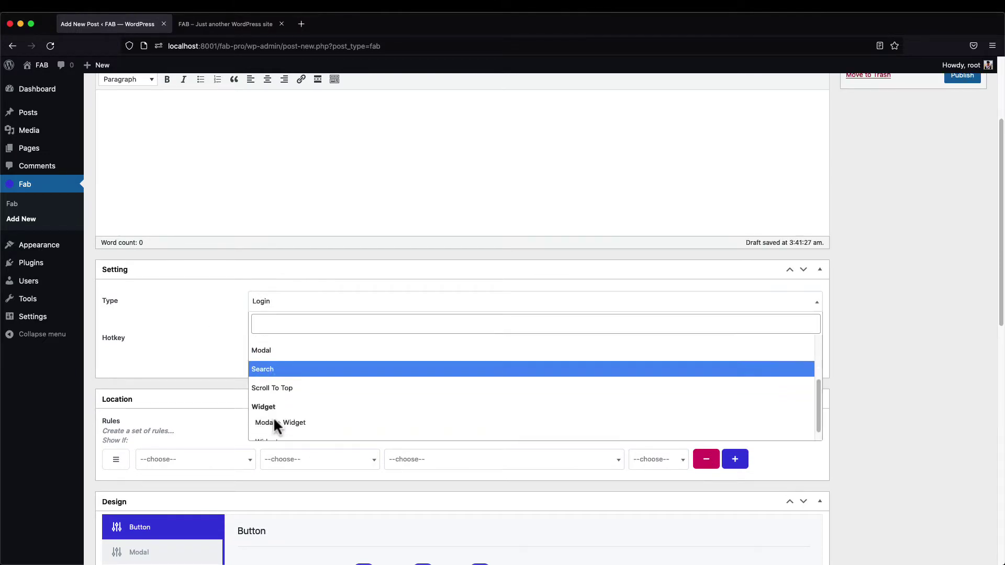
left_click(283, 388)
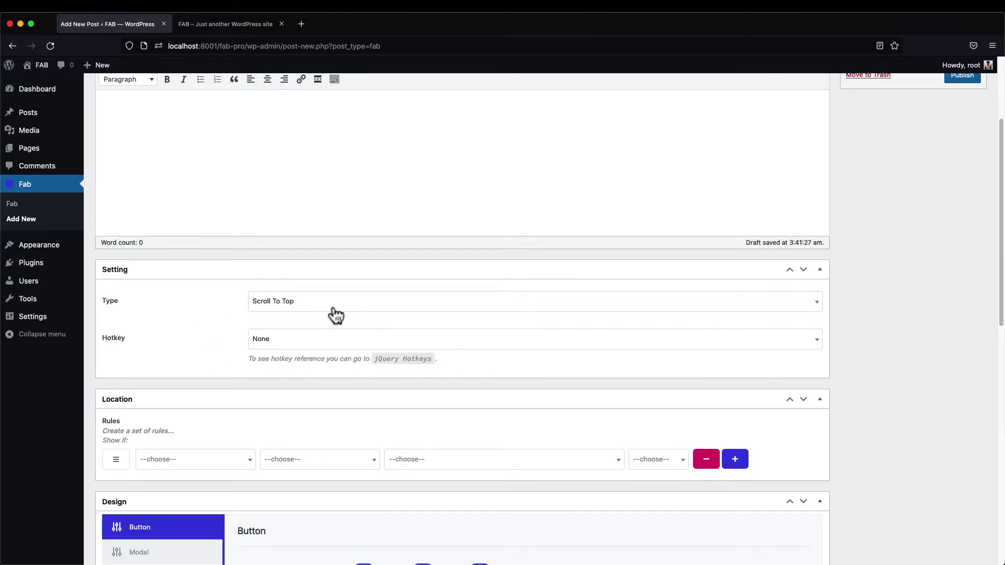
Assign Ctrl+return as the hotkey of the scroll-to-top button
scroll(224, 320, "down", 2)
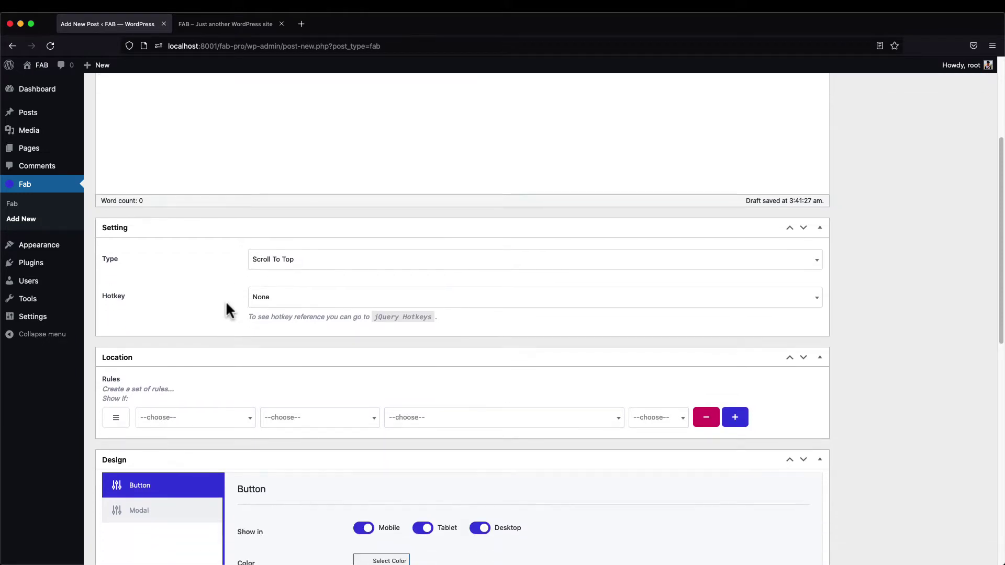
left_click(265, 301)
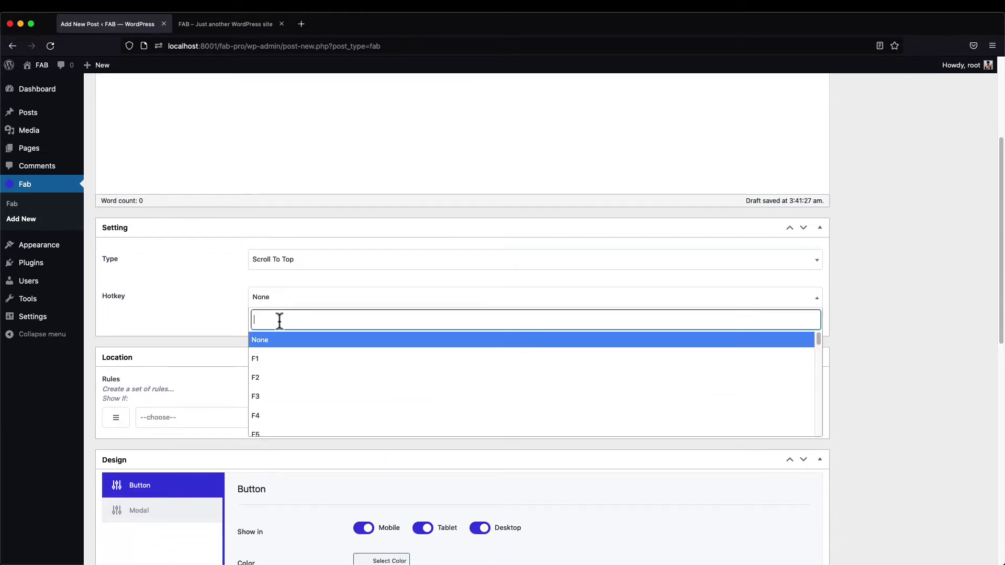
type("ctrl")
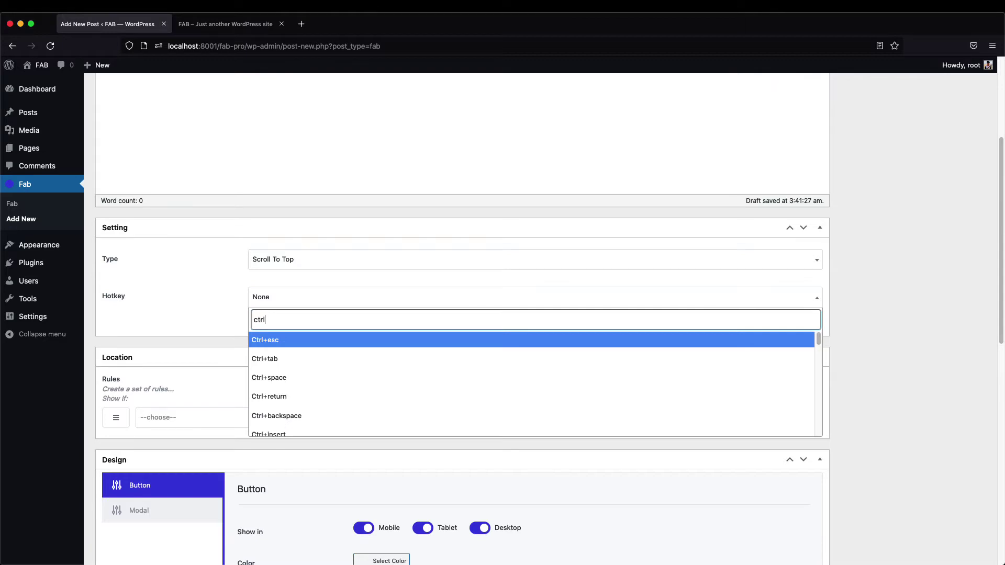
type("+return")
key("Return")
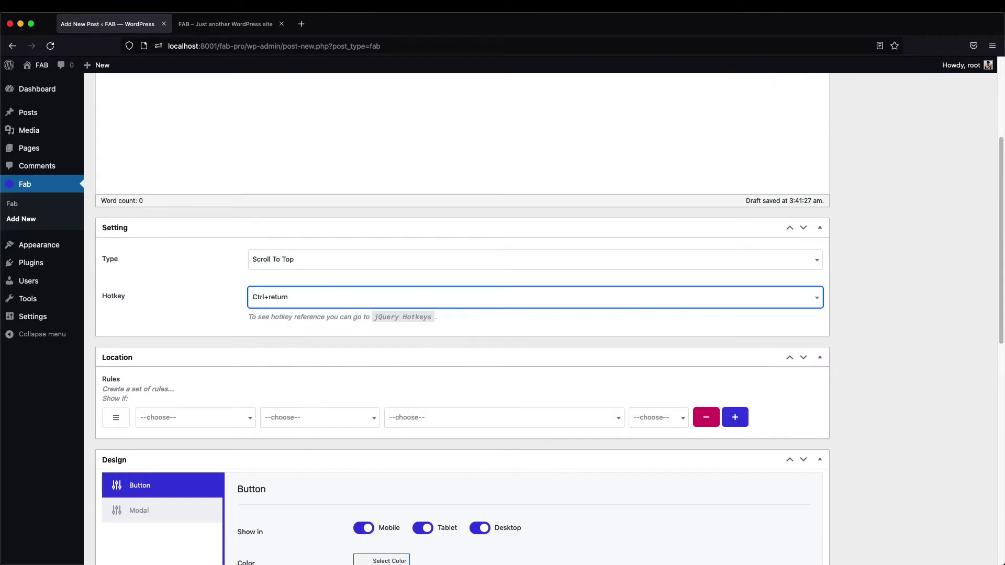
left_click(195, 315)
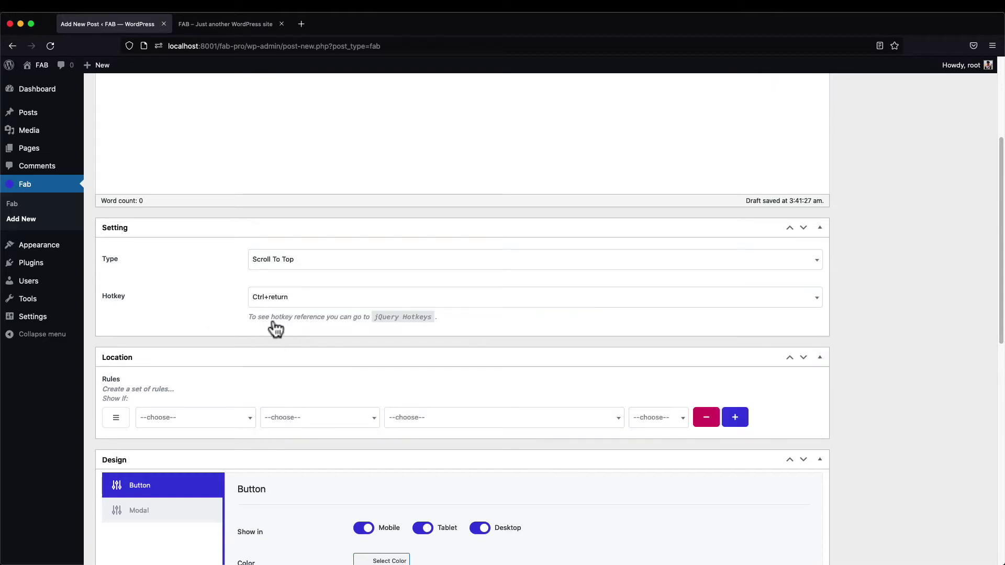
Set the button's icon class to fas fa-chevron-up in the Design settings
scroll(308, 304, "down", 2)
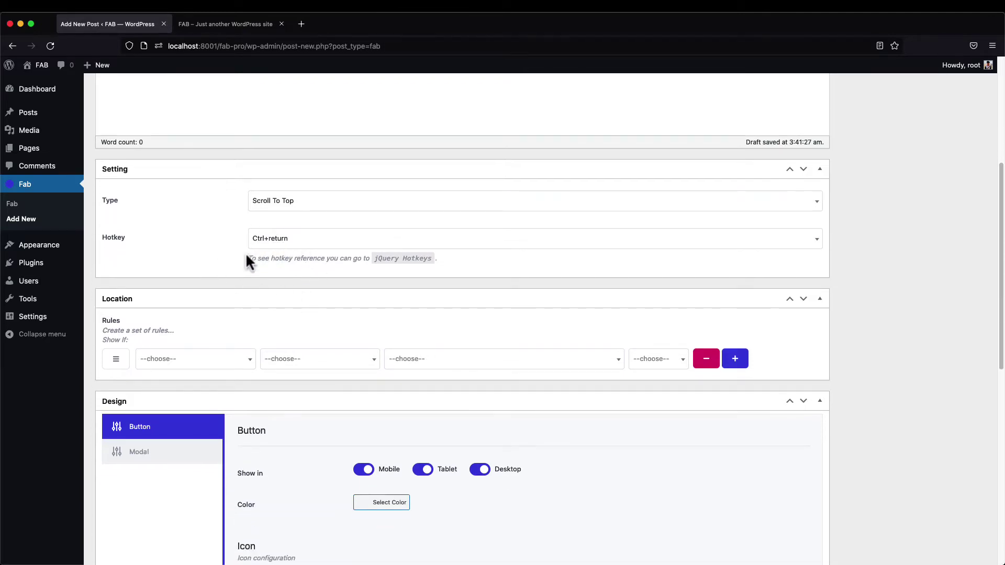
scroll(236, 256, "down", 3)
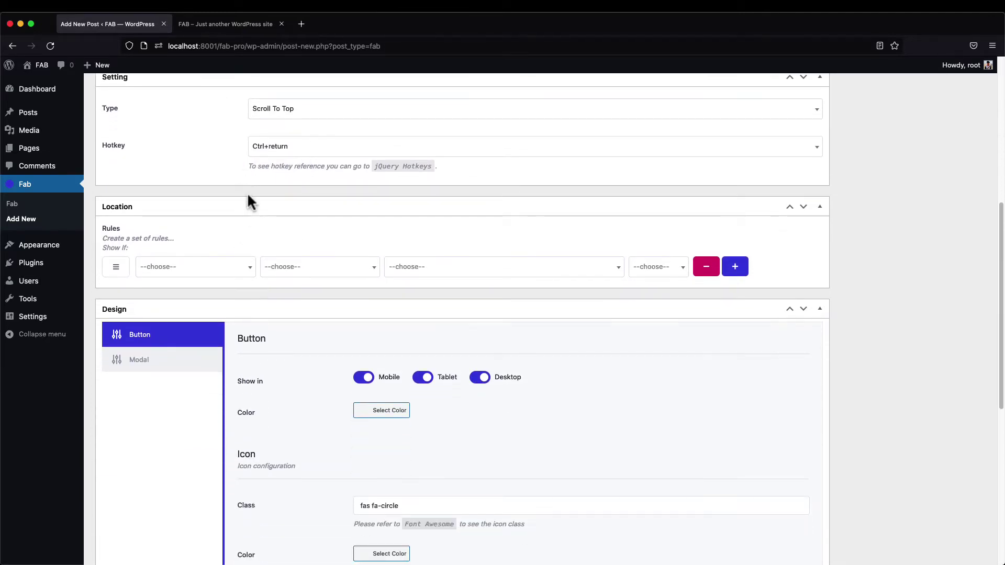
scroll(251, 199, "down", 3)
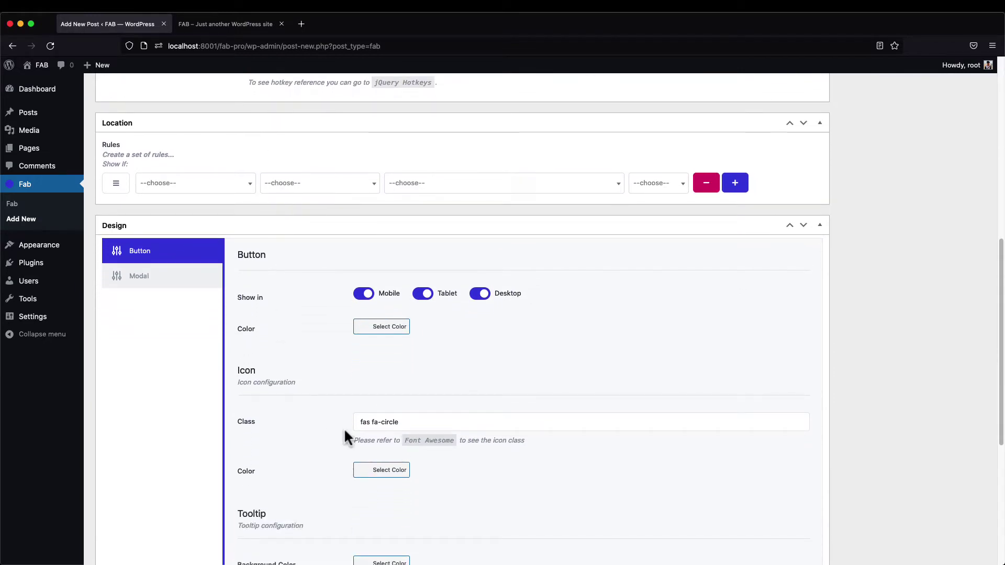
left_click(385, 422)
double_click(387, 422)
type("c")
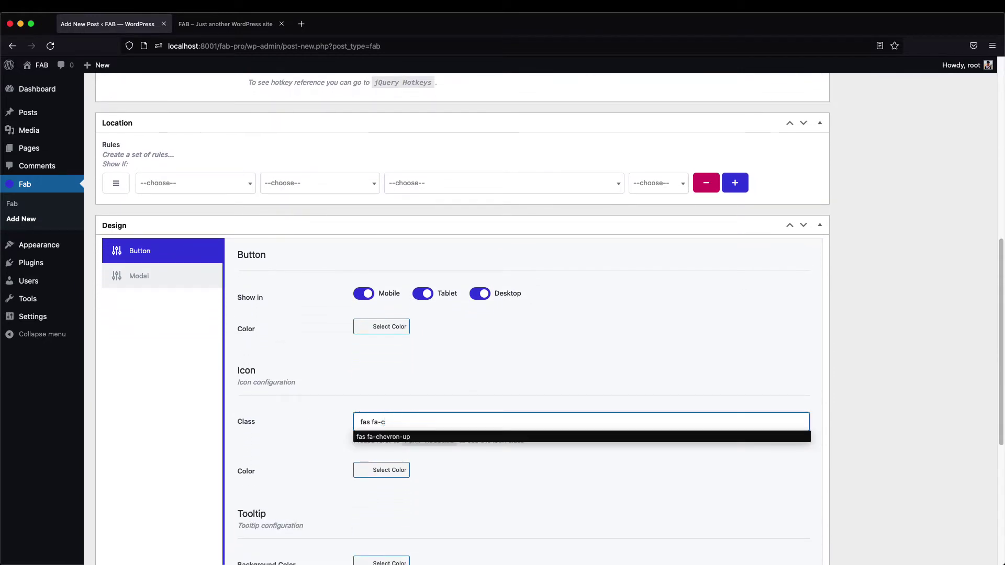
type("he")
key("Down")
key("Return")
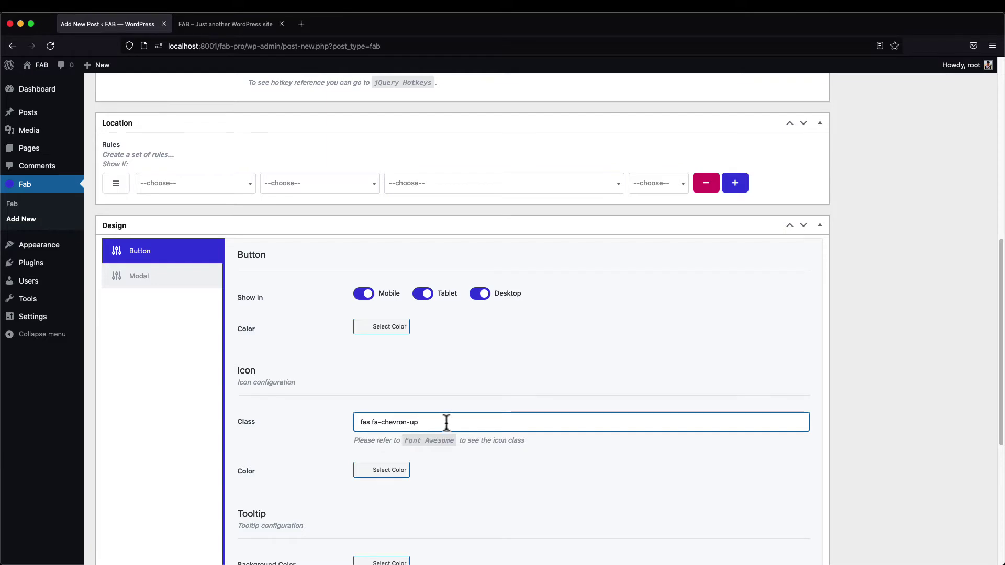
left_click(352, 432)
Publish the new Scroll to Top button post
scroll(353, 431, "down", 1)
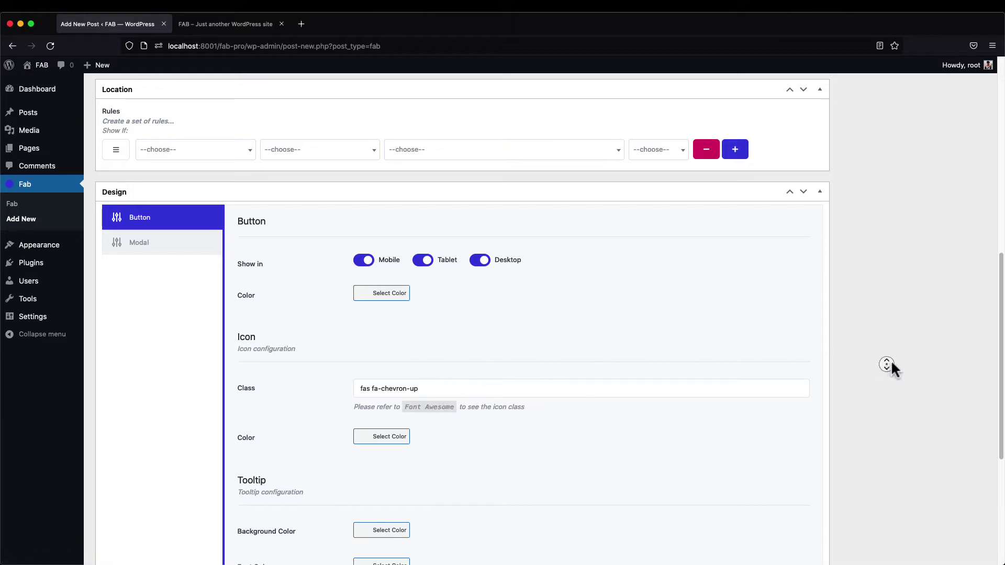
scroll(891, 361, "up", 3)
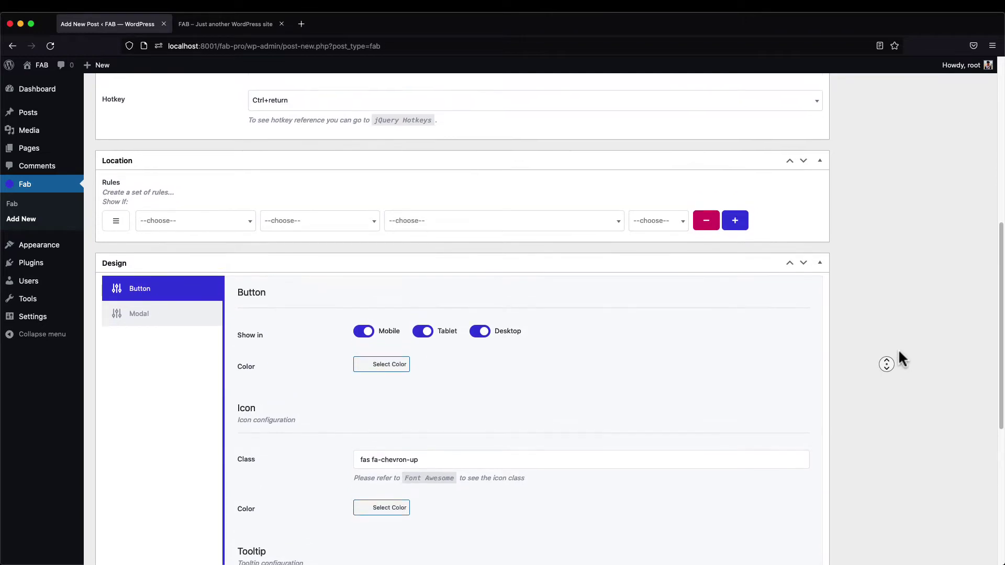
scroll(898, 349, "up", 7)
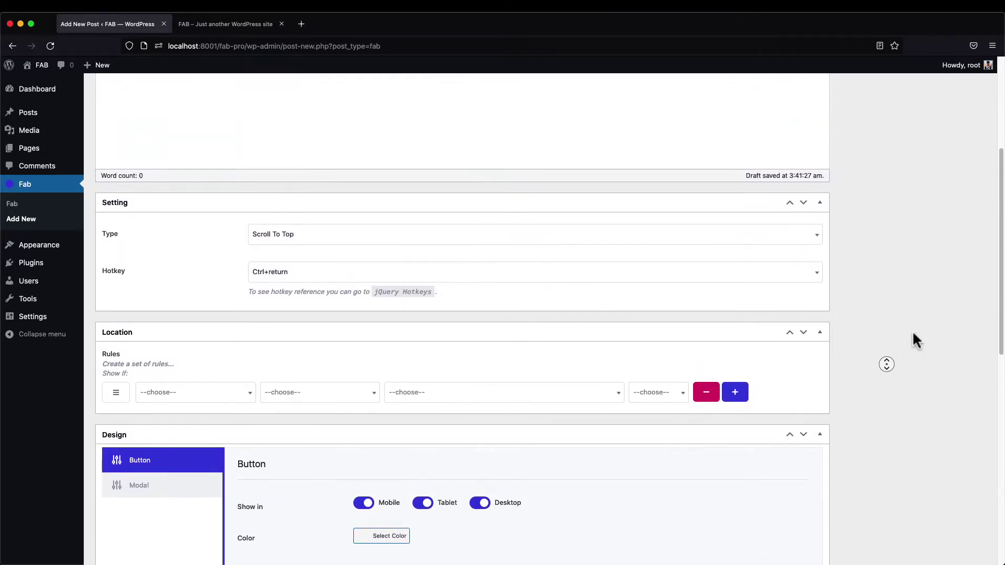
scroll(912, 331, "up", 4)
left_click(960, 218)
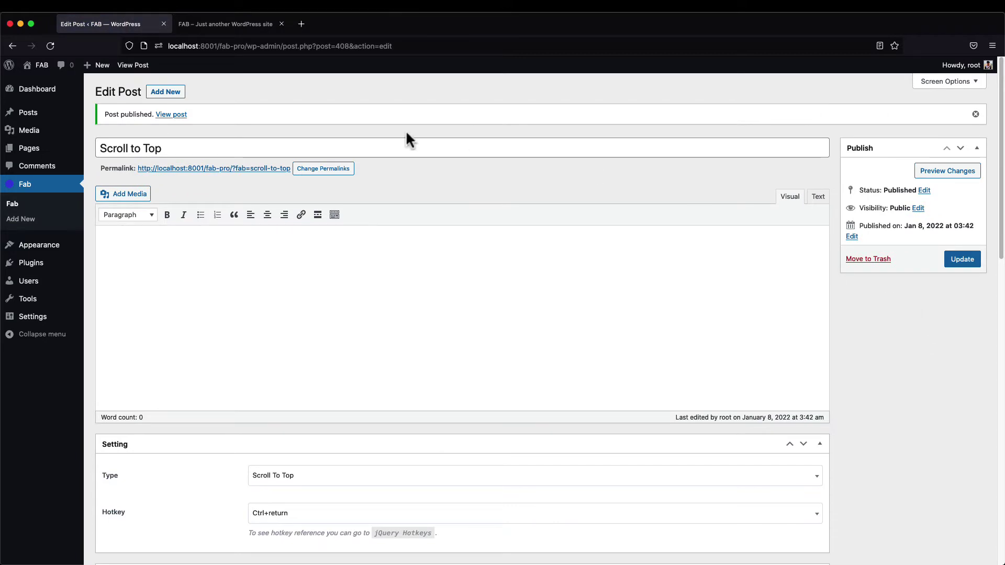
Reload the site's front page and test the floating scroll-to-top button twice from the end of the page
left_click(214, 24)
key("super+r")
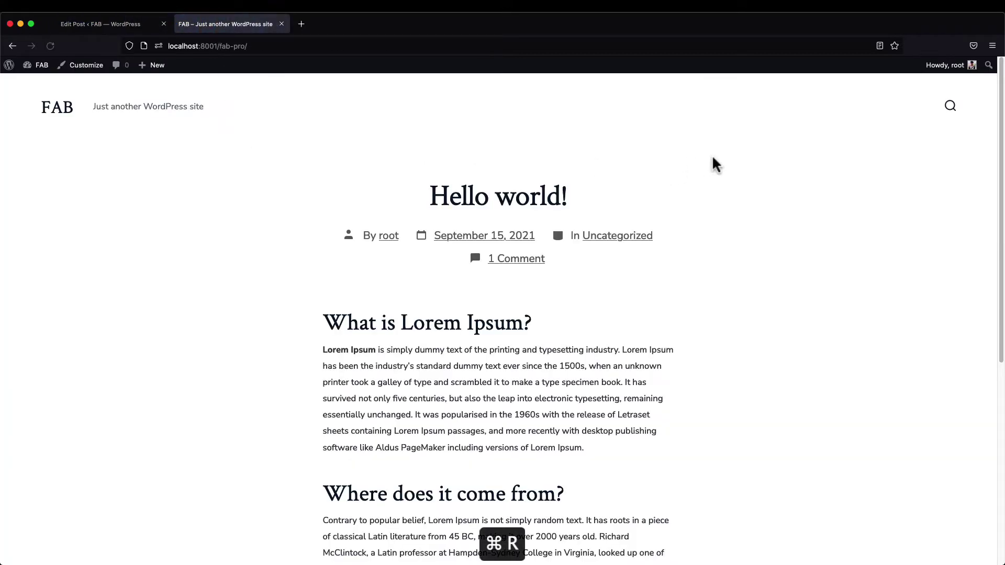
middle_click(768, 154)
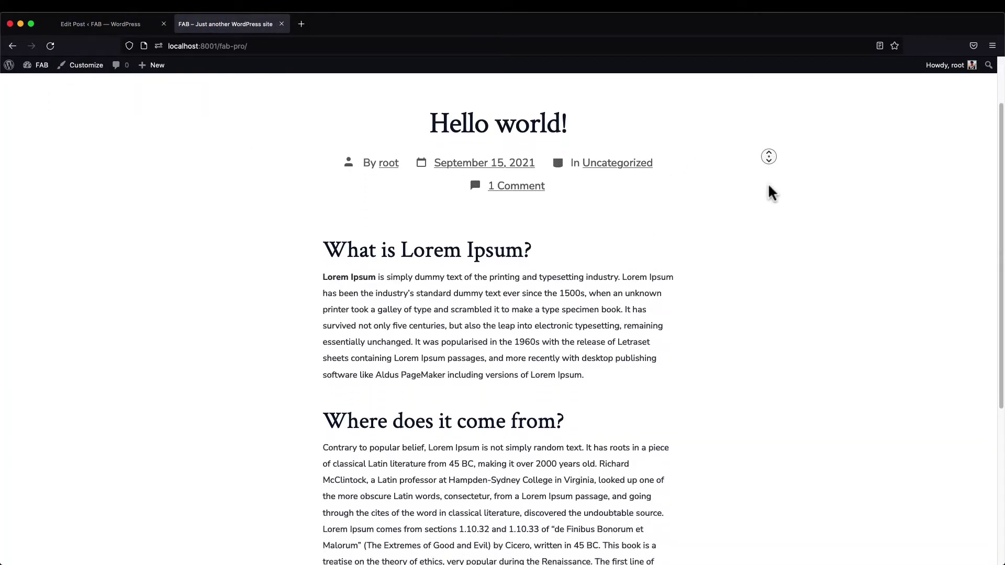
middle_click(768, 215)
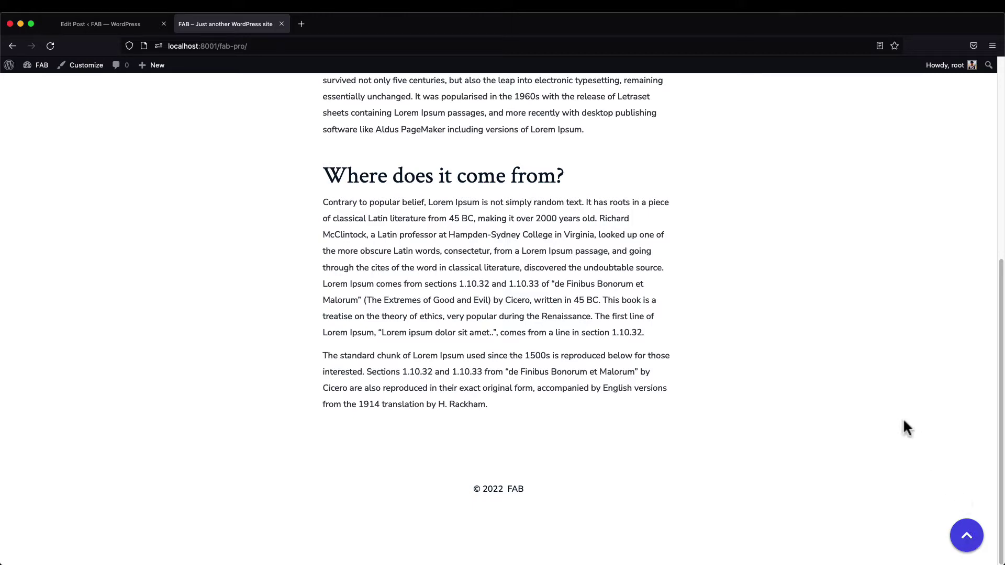
left_click(962, 527)
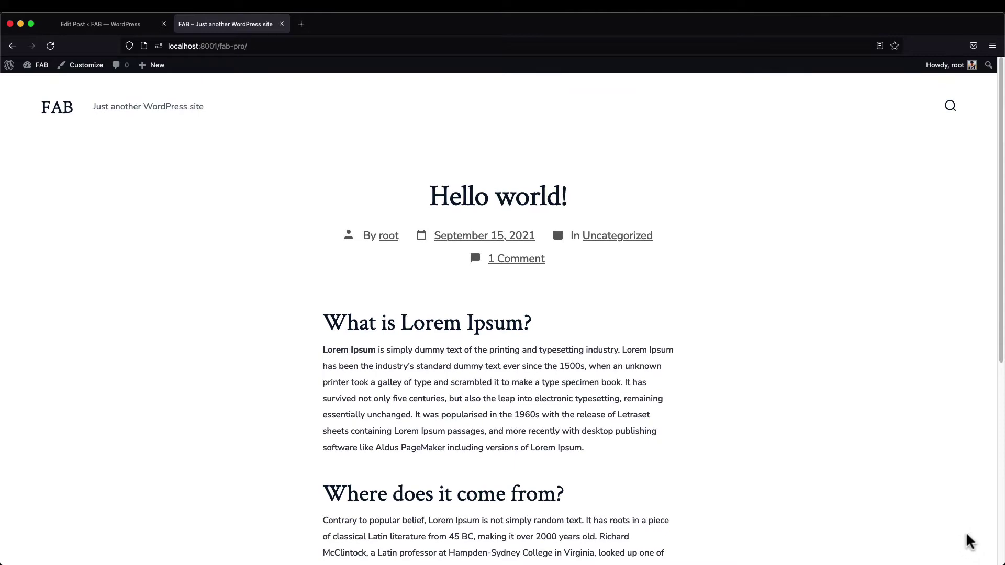
scroll(885, 374, "down", 6)
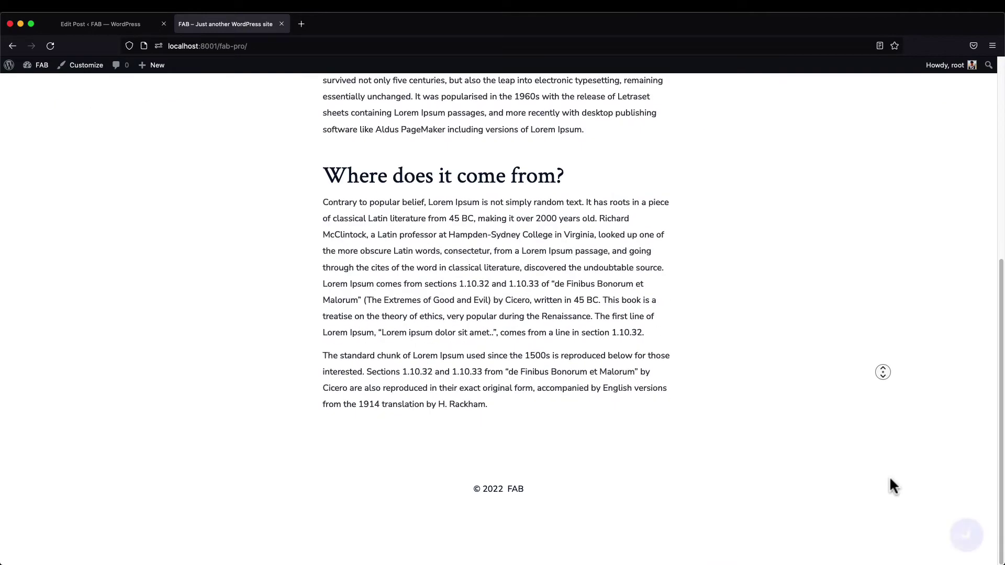
left_click(968, 541)
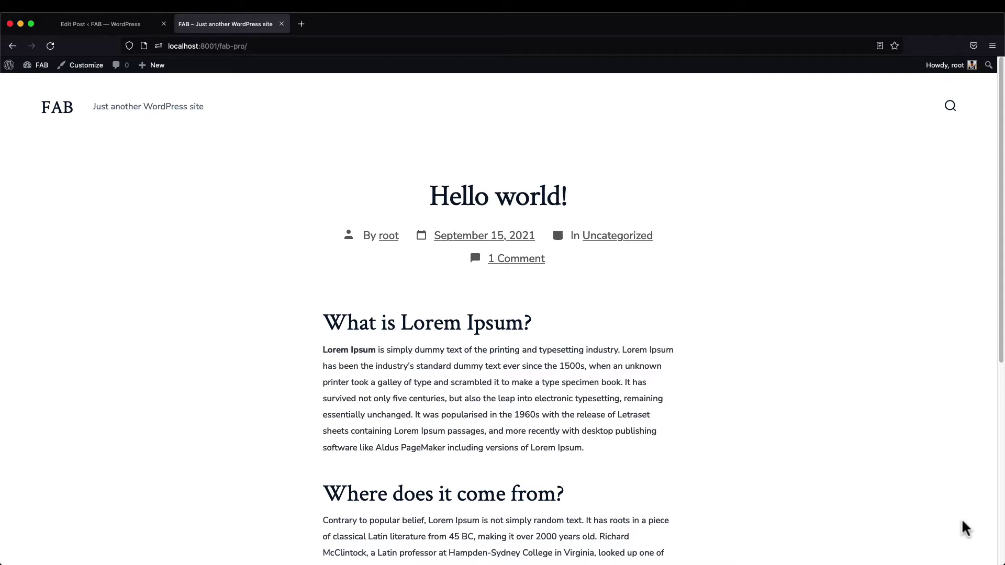
scroll(890, 471, "down", 5)
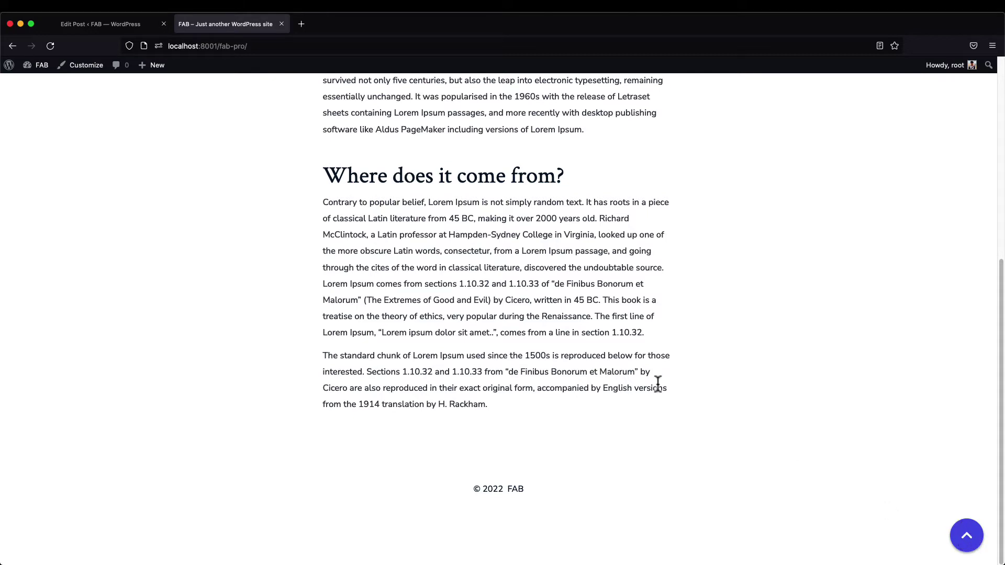
Return to the WordPress admin and open the Floating Awesome Button module configuration for Scroll to Top
left_click(119, 25)
mouse_move(33, 316)
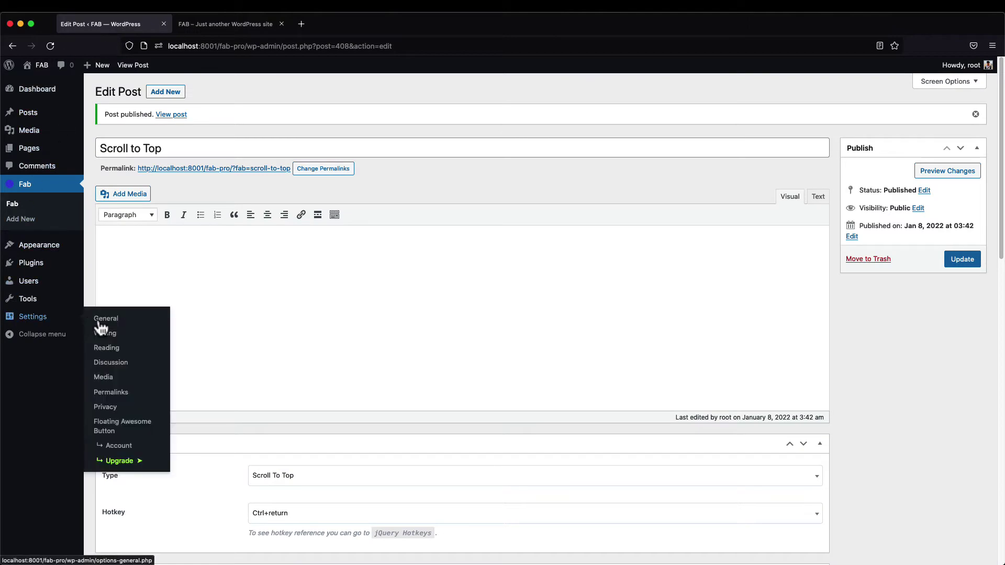
left_click(113, 425)
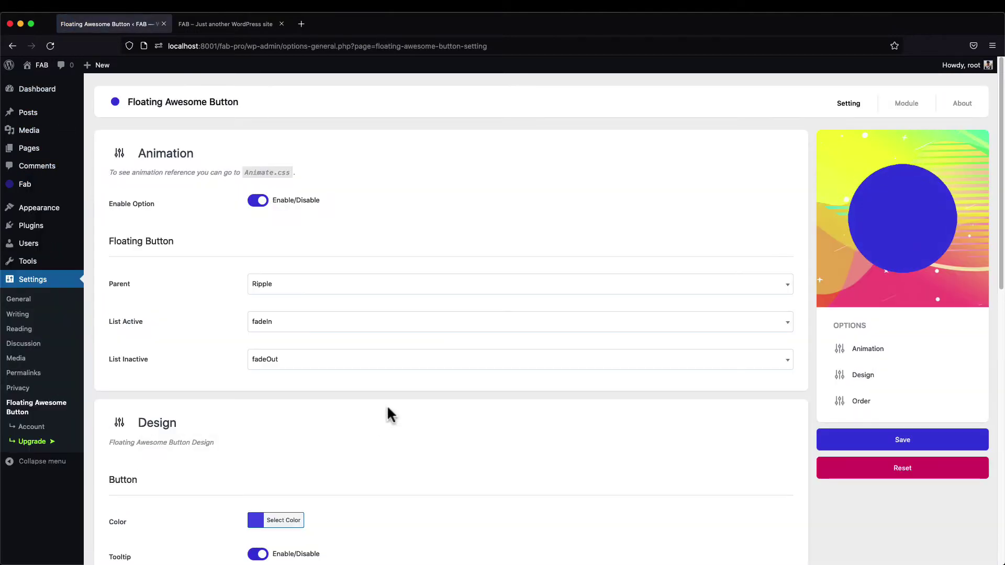
left_click(912, 108)
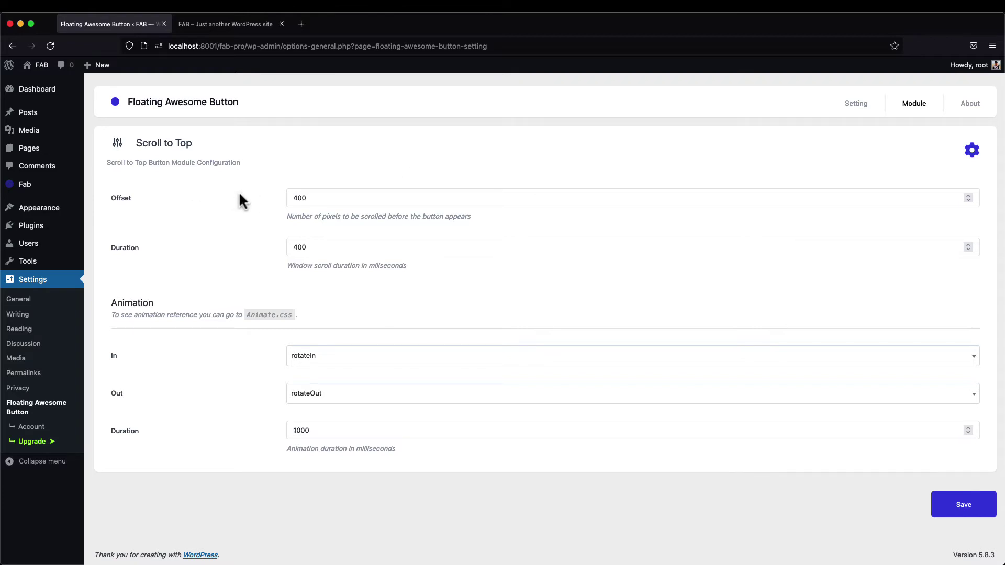
Set the Scroll to Top module's Offset to 400 pixels and review its window scroll Duration
double_click(317, 198)
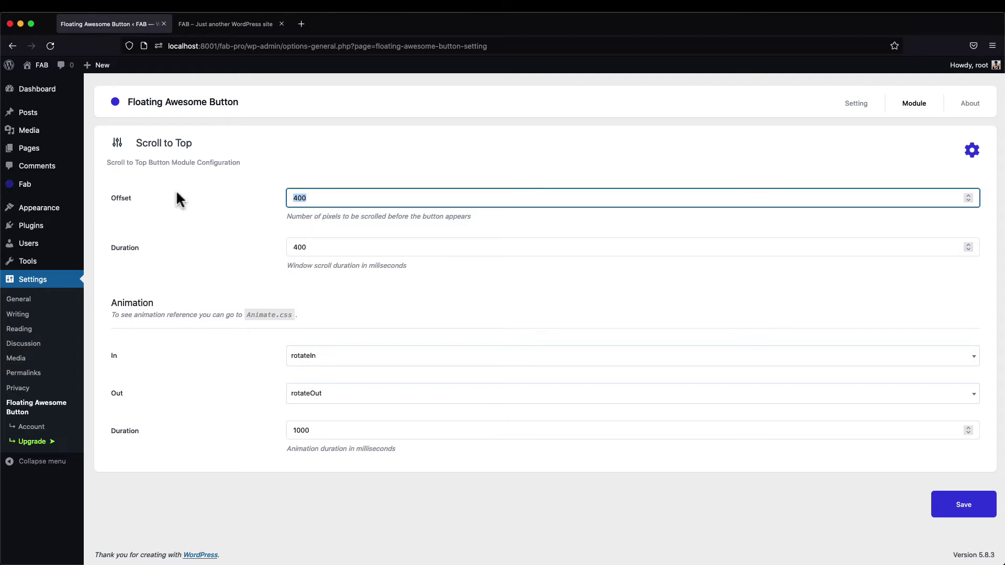
type("400")
left_click(246, 215)
double_click(334, 246)
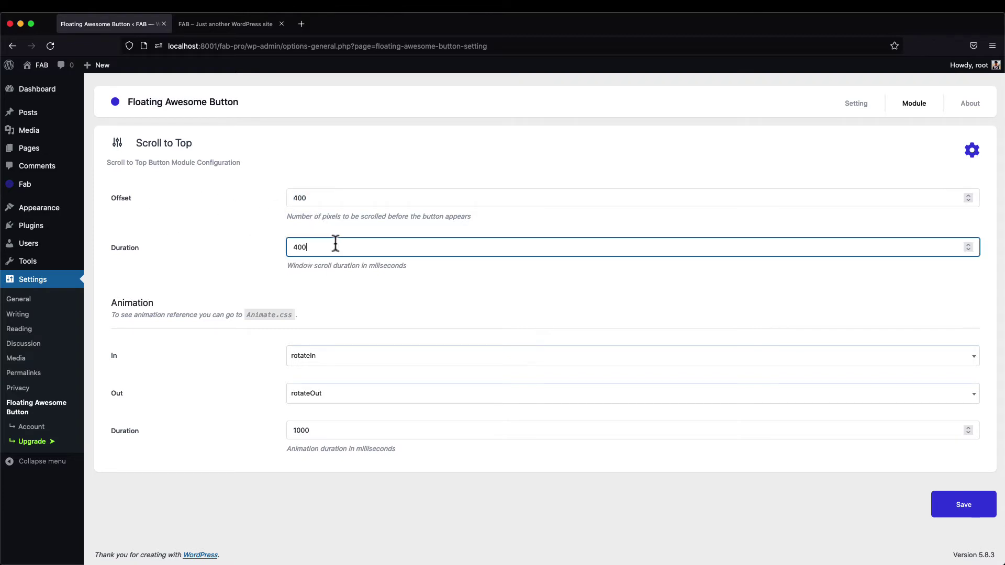
left_click(207, 242)
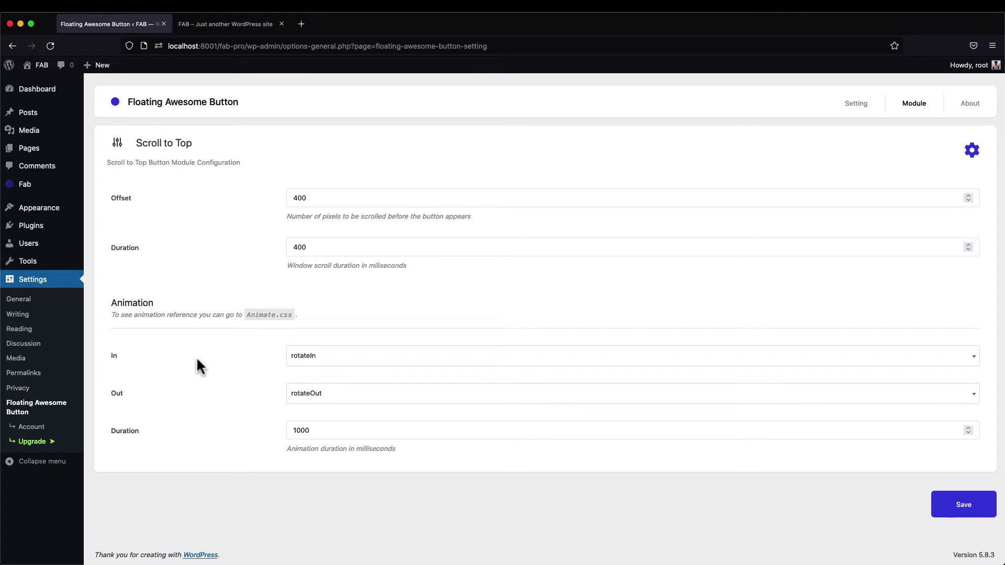
Set the Scroll to Top module's entrance animation to bounceInUp
left_click(306, 360)
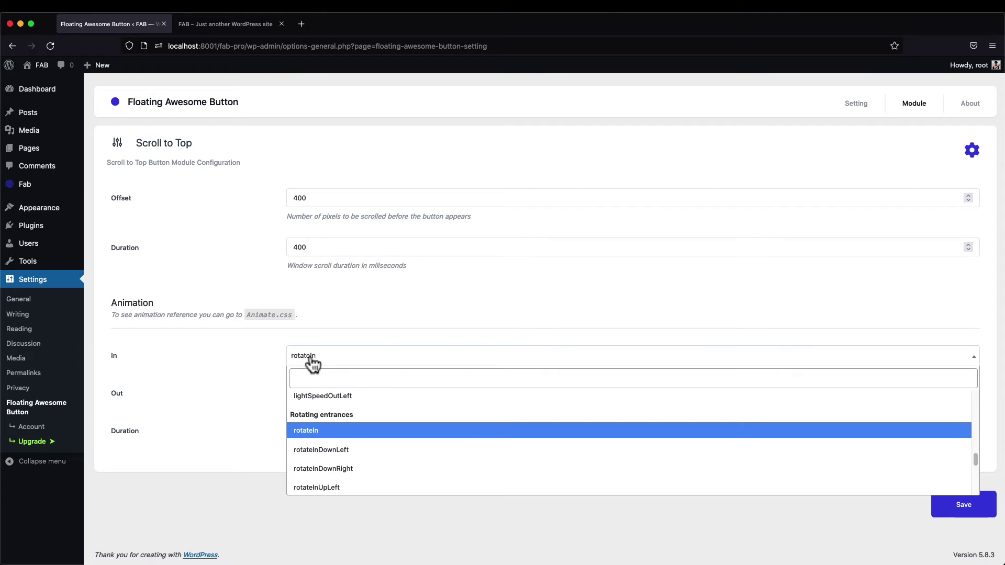
left_click(314, 425)
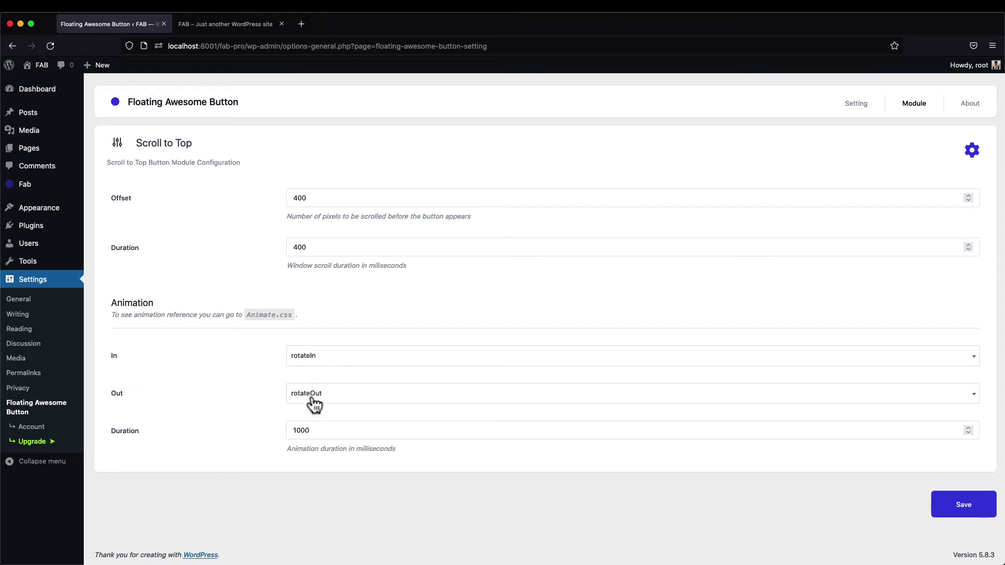
left_click(301, 360)
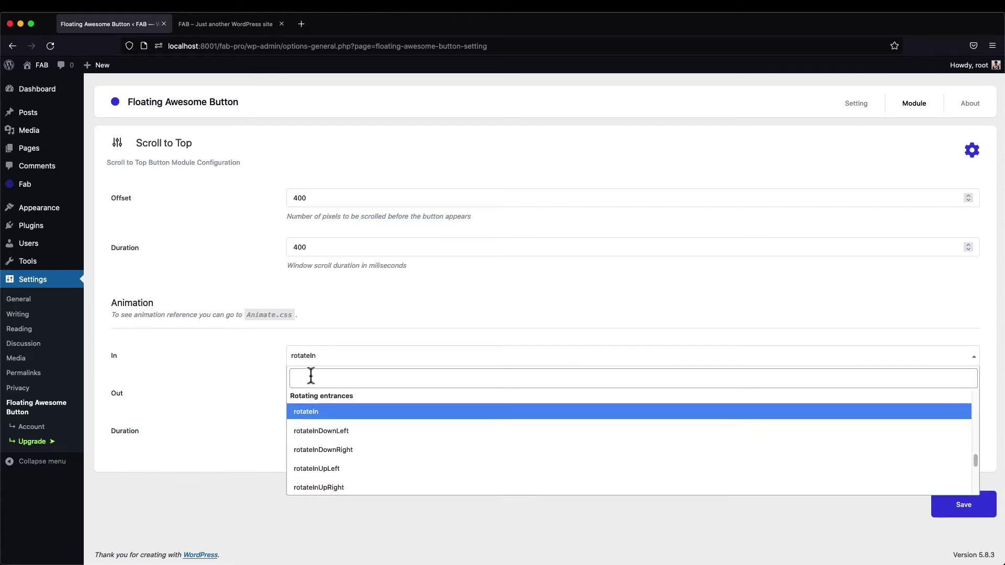
type("bouncei")
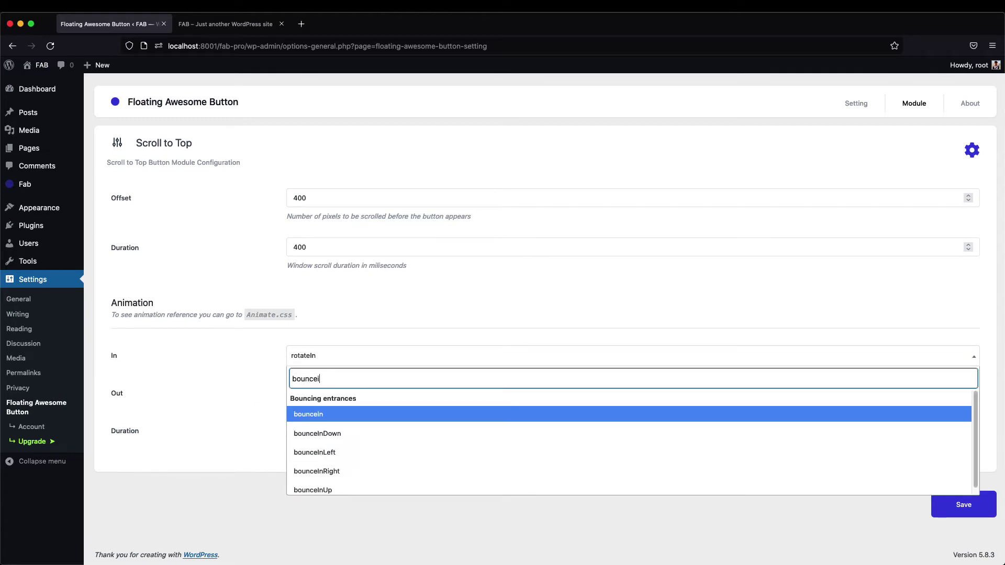
type("nup")
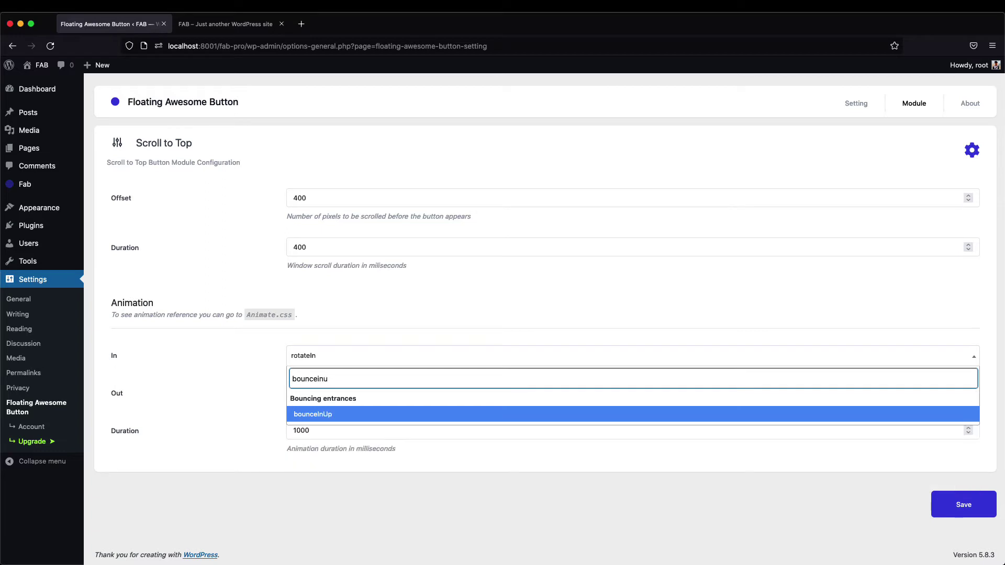
key("Return")
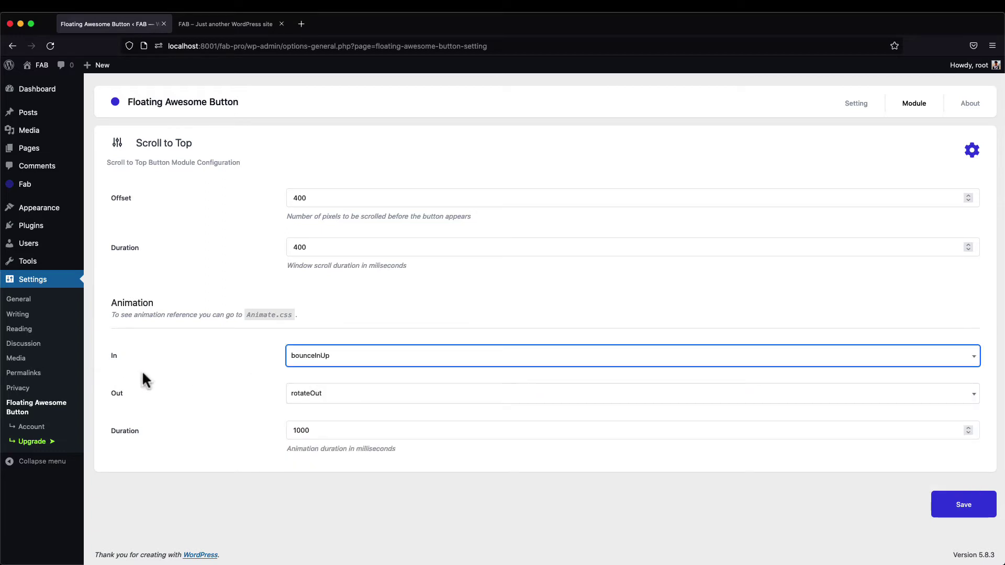
Set the Scroll to Top module's exit animation to bounceOutDown and save the module configuration
left_click(304, 401)
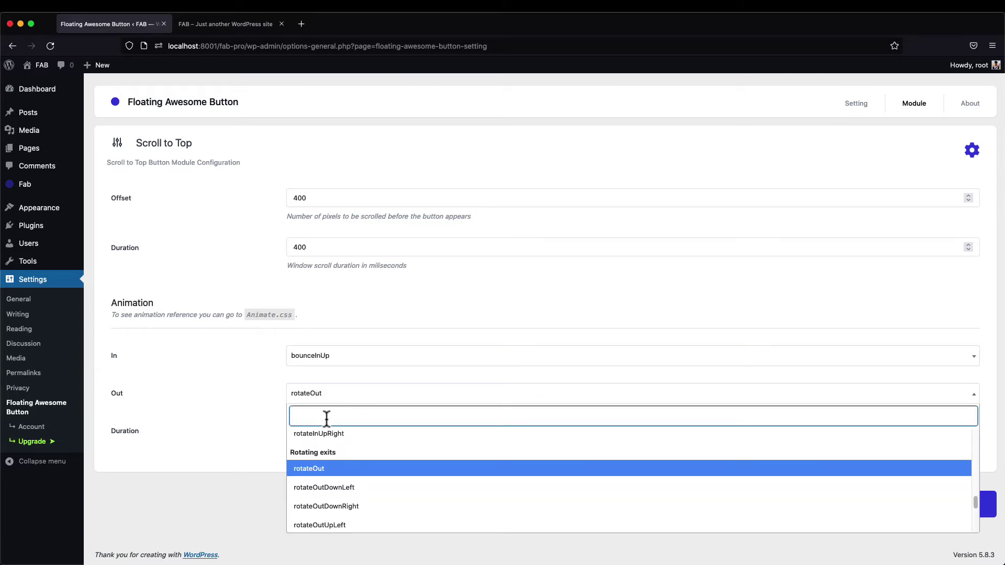
type("bounceou")
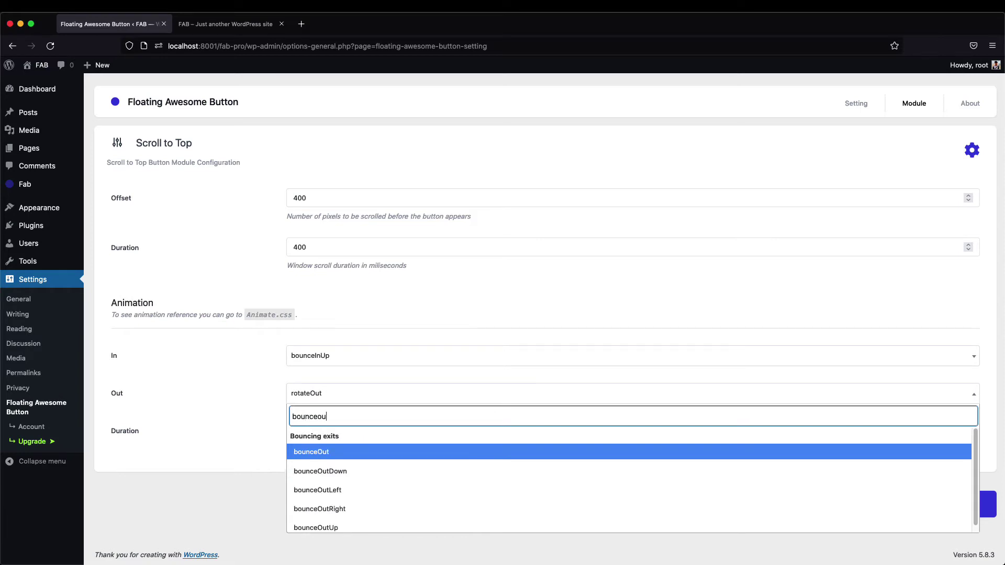
type("tdown")
key("Return")
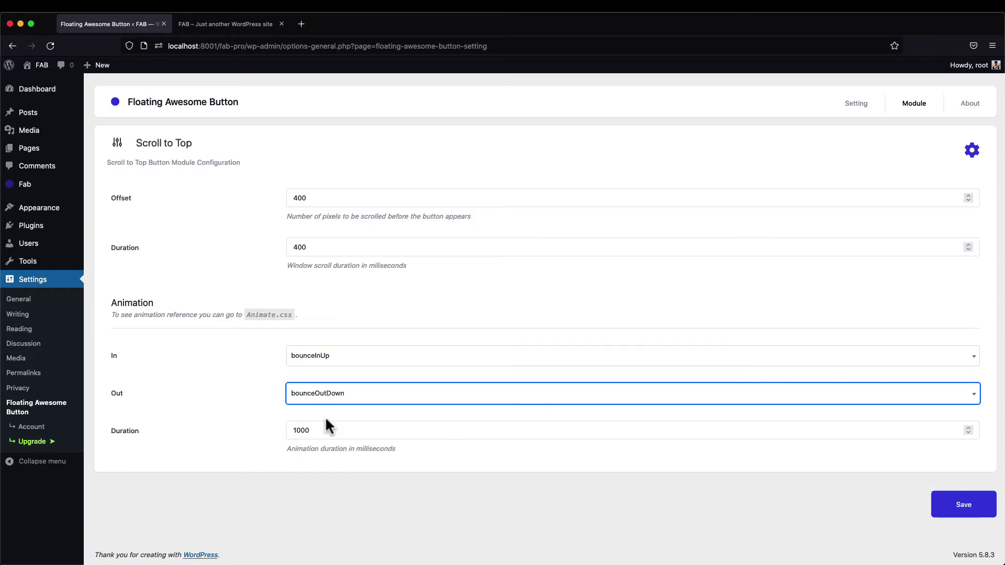
left_click(249, 418)
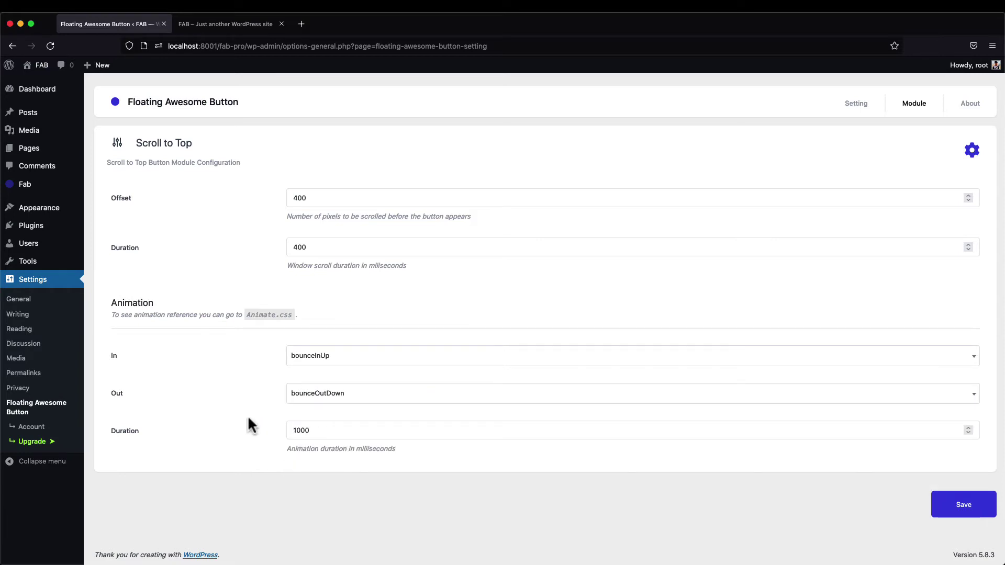
left_click(937, 505)
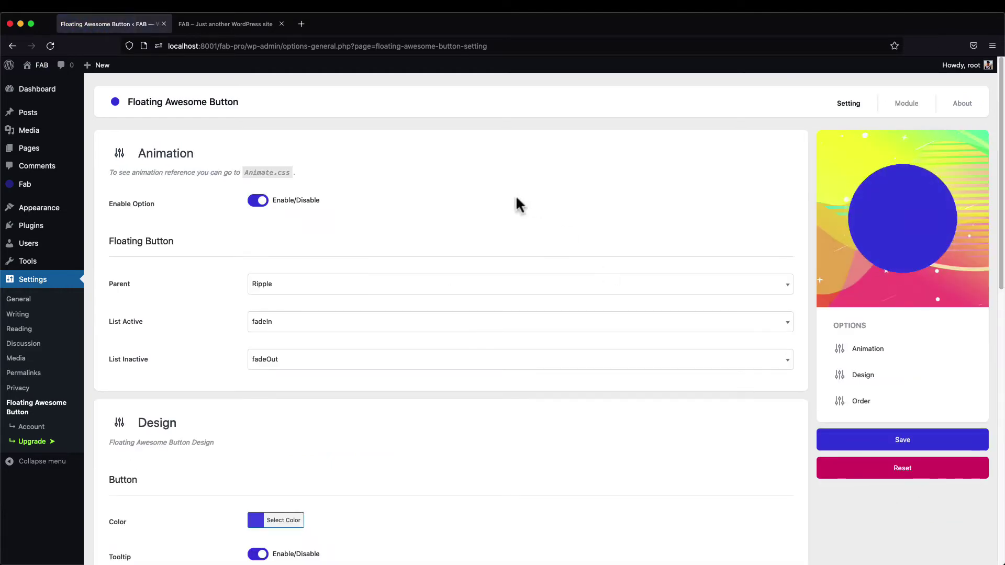
Reload the site's front page and check the scroll-to-top button's new animation while scrolling through the page
left_click(225, 24)
key("super+r")
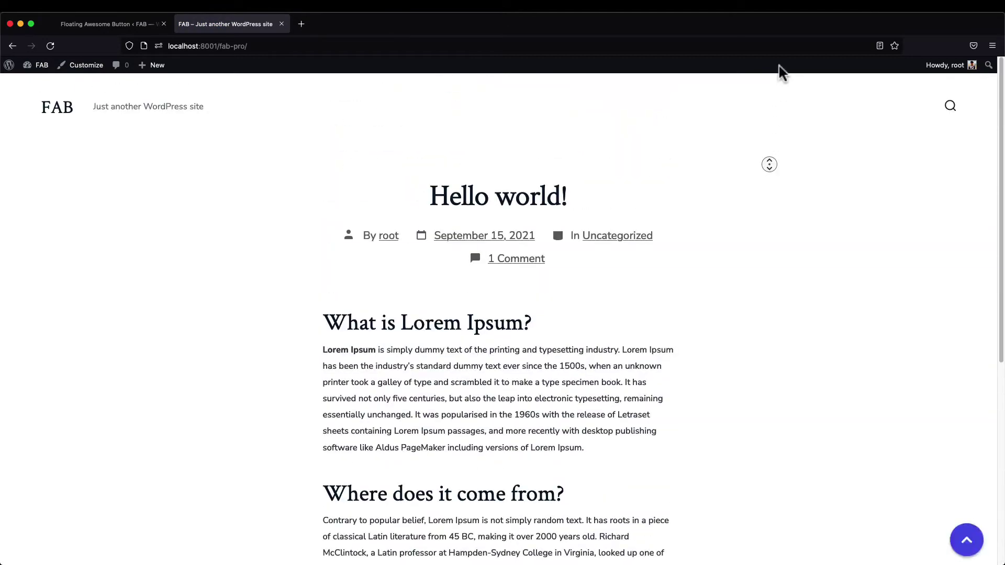
middle_click(799, 170)
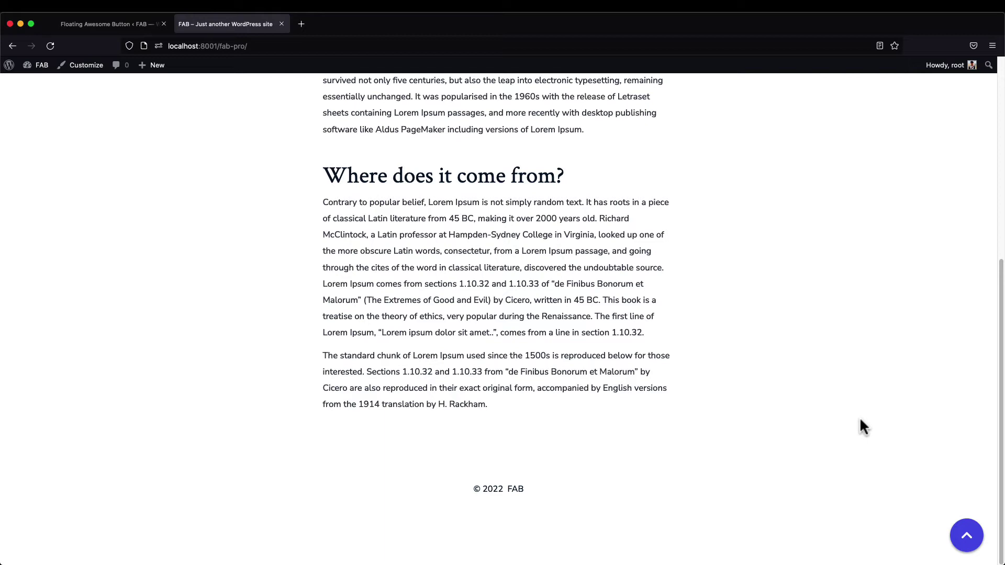
Return to the WordPress admin, review the Scroll to Top module configuration, and reopen the plugin's main settings
left_click(105, 25)
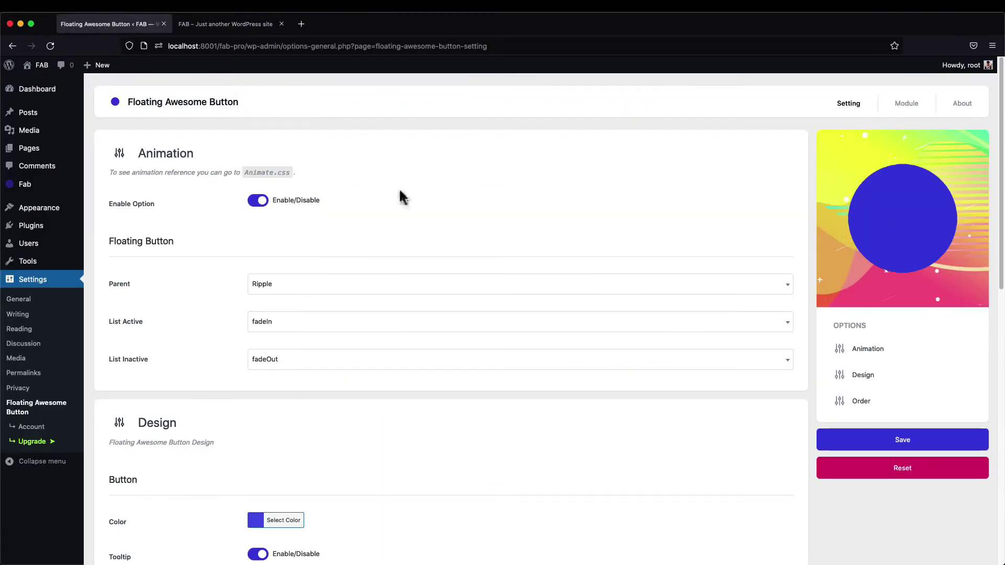
left_click(903, 106)
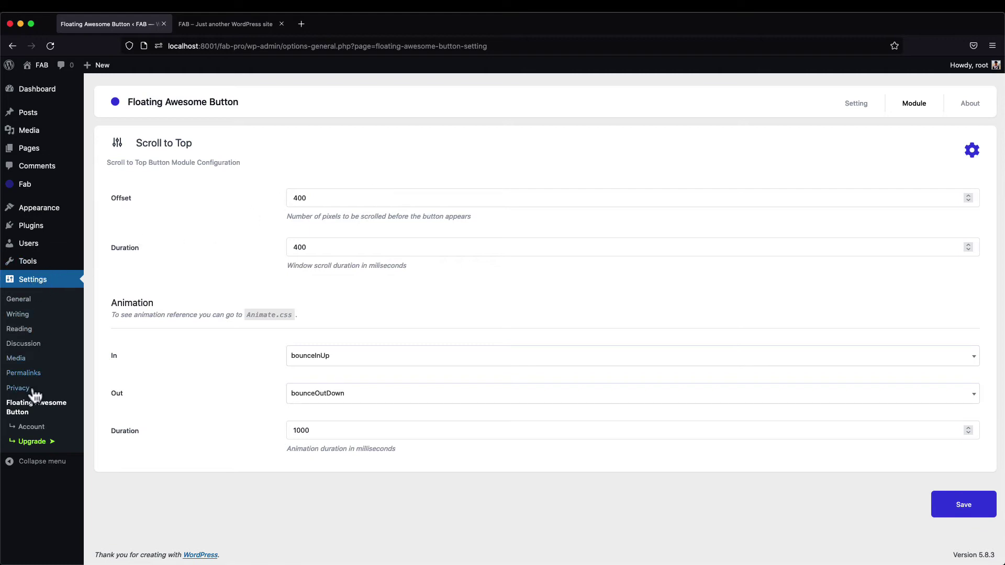
left_click(29, 409)
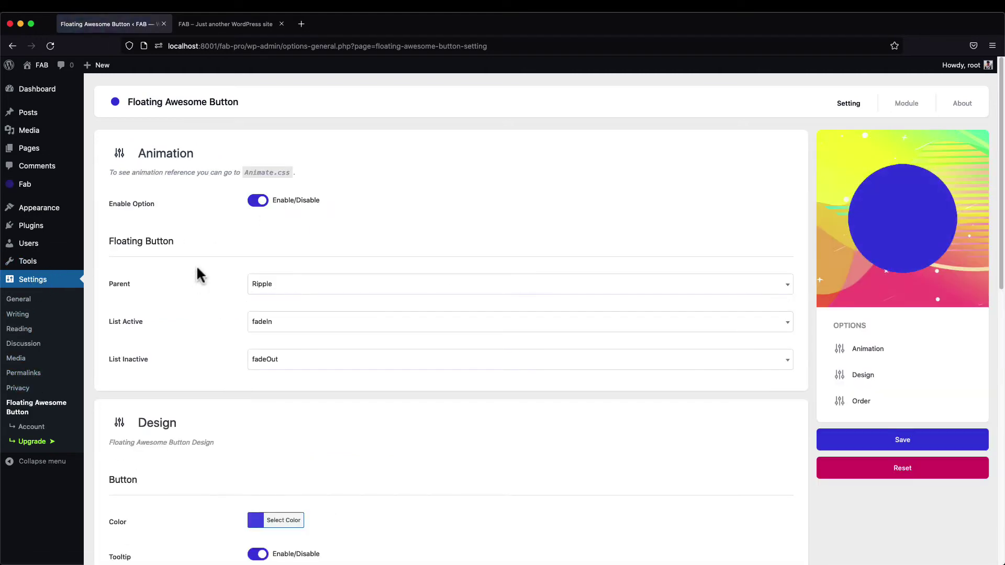
In the Floating Awesome Button design settings, change the template name to Shape
left_click(866, 376)
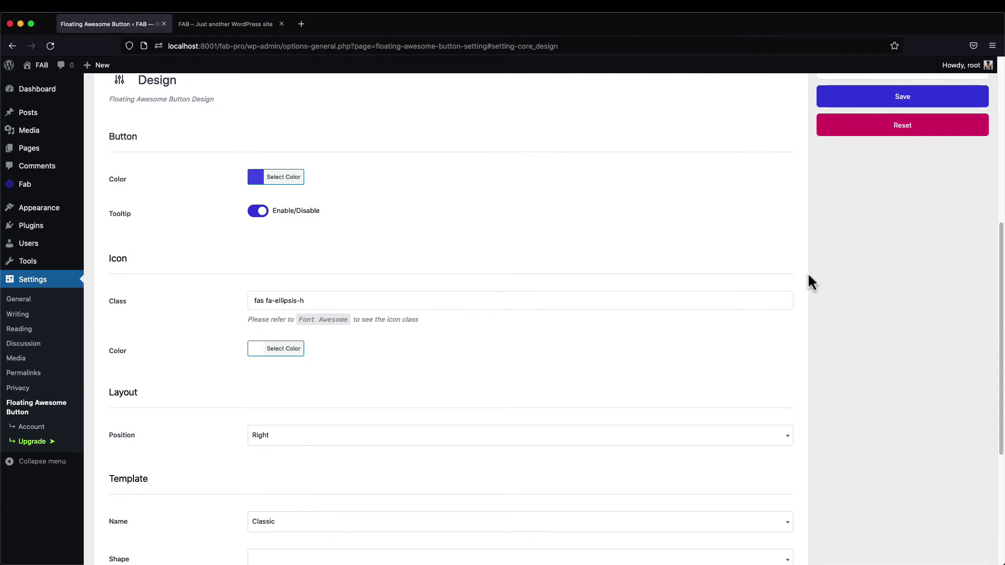
scroll(811, 276, "down", 3)
scroll(812, 273, "down", 2)
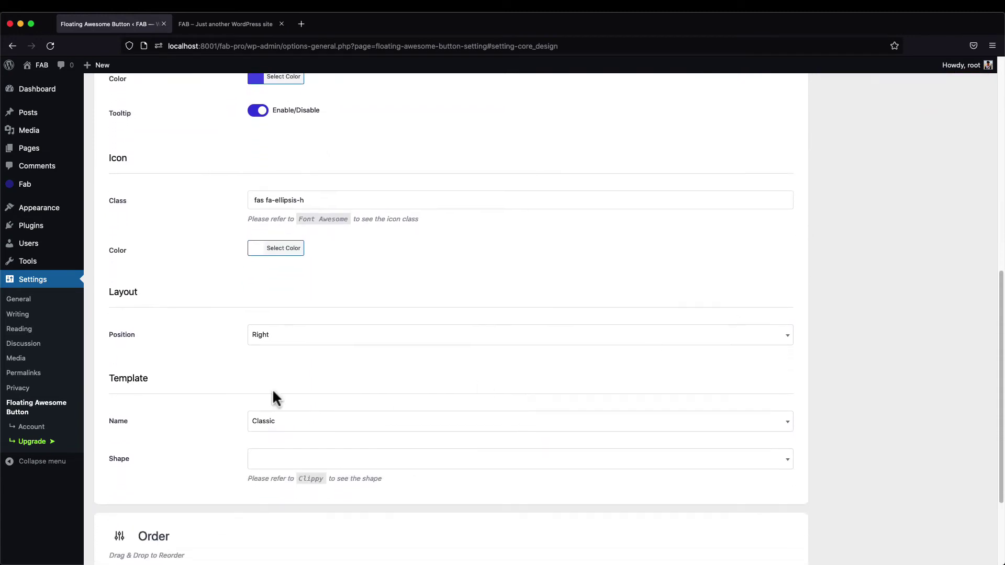
left_click_drag(109, 378, 148, 381)
left_click(158, 381)
scroll(158, 382, "down", 2)
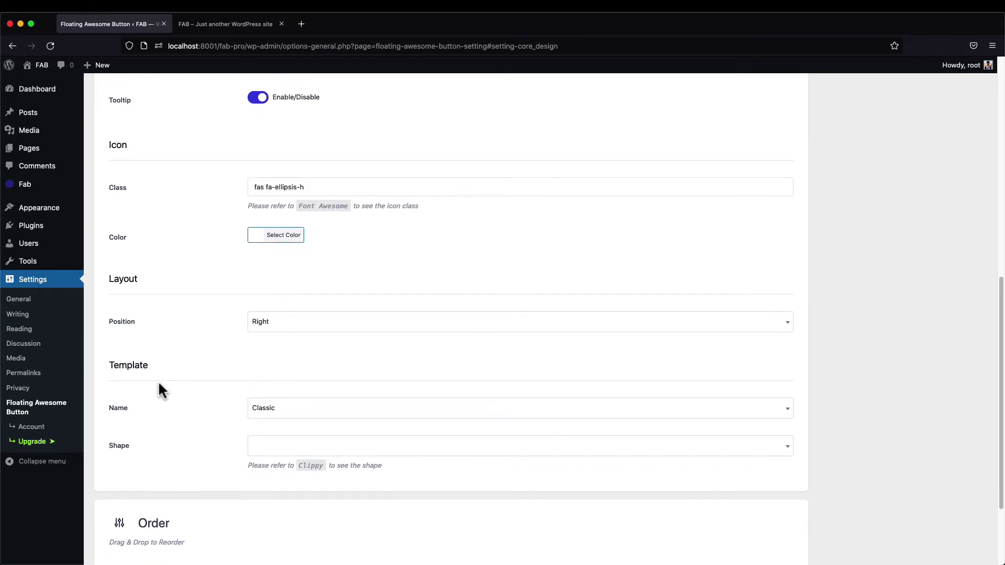
left_click(272, 386)
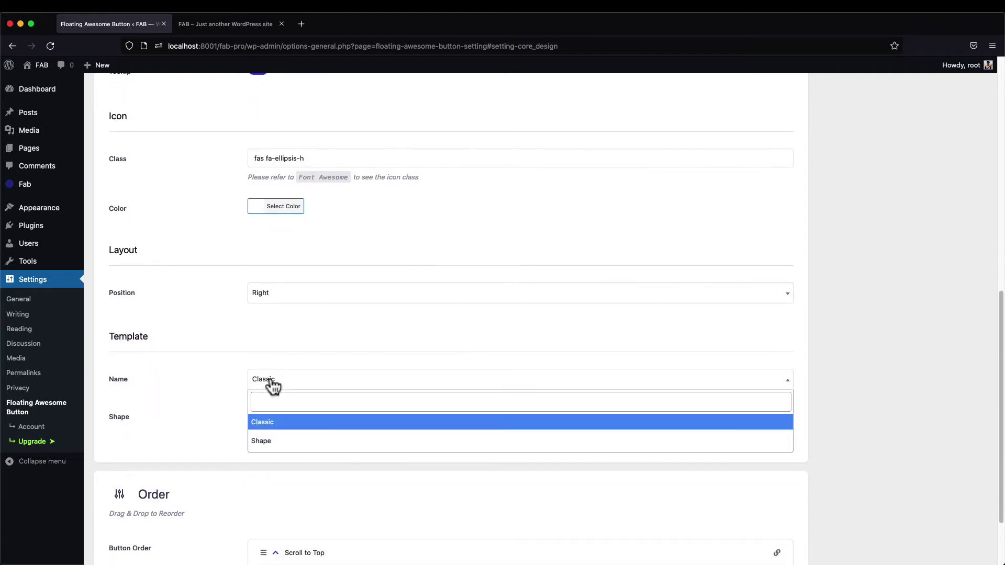
left_click(268, 446)
scroll(184, 376, "down", 3)
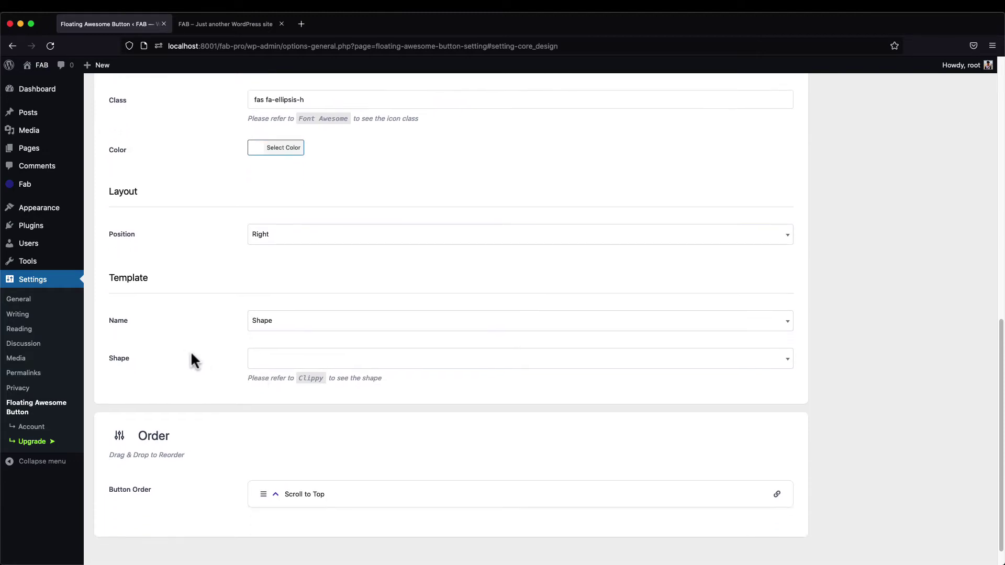
Set the button template's shape to Pentagon and save the plugin settings
left_click(297, 362)
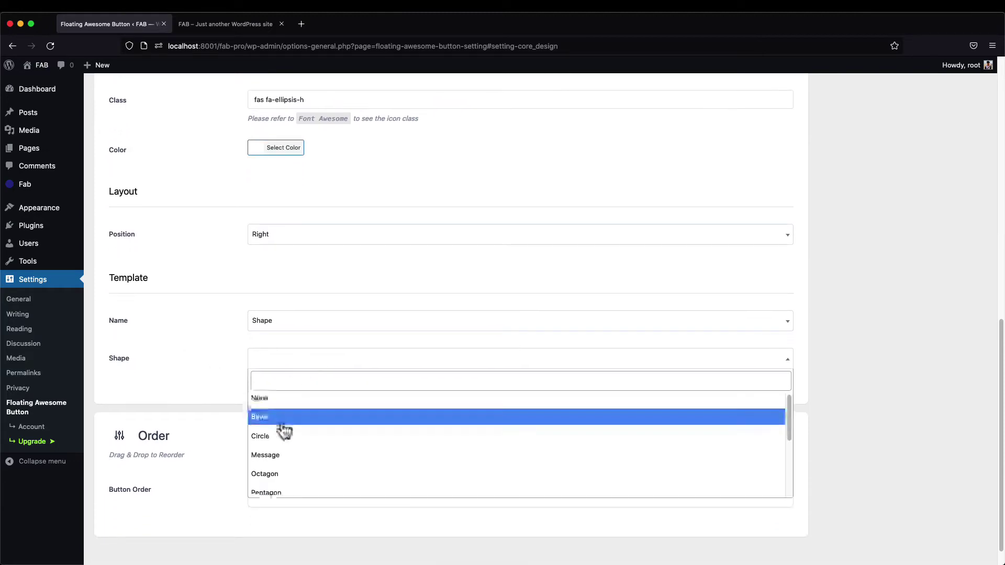
scroll(286, 426, "down", 2)
scroll(283, 451, "down", 1)
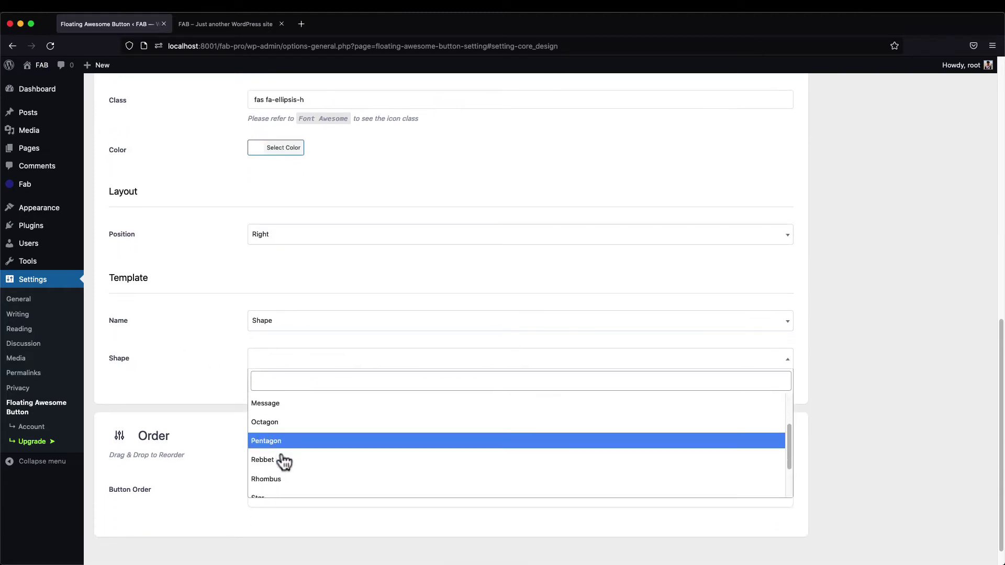
left_click(278, 438)
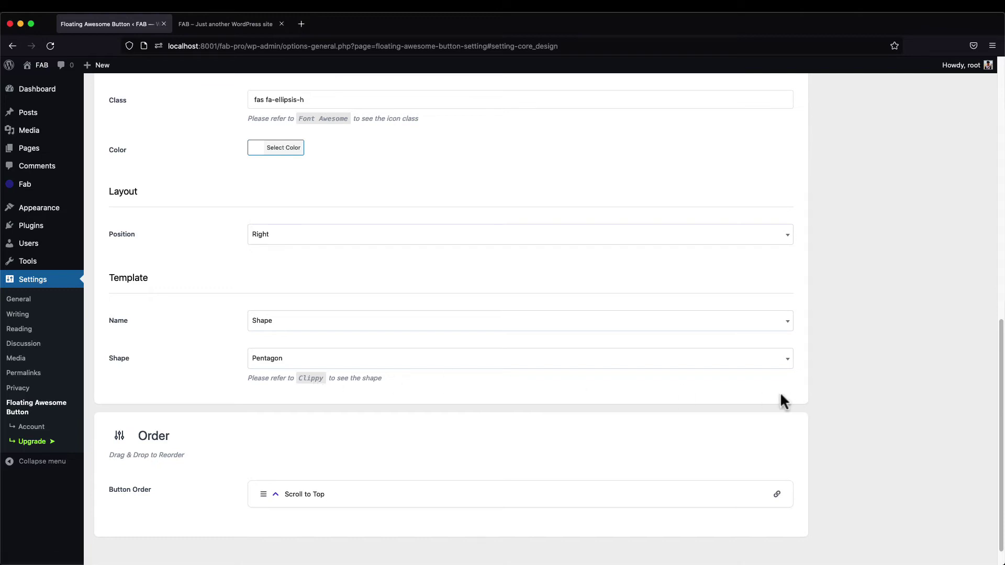
left_click(853, 408)
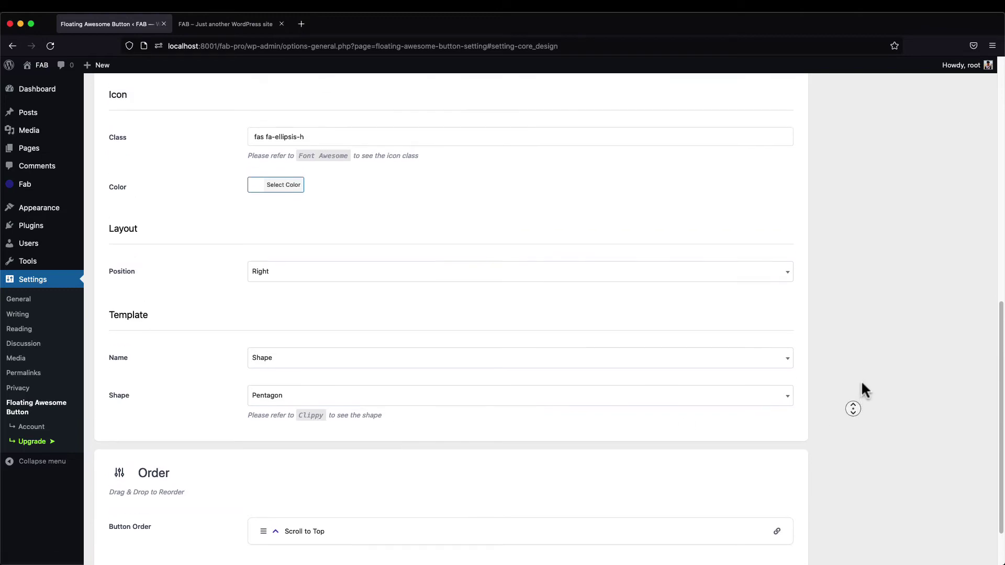
left_click(892, 275)
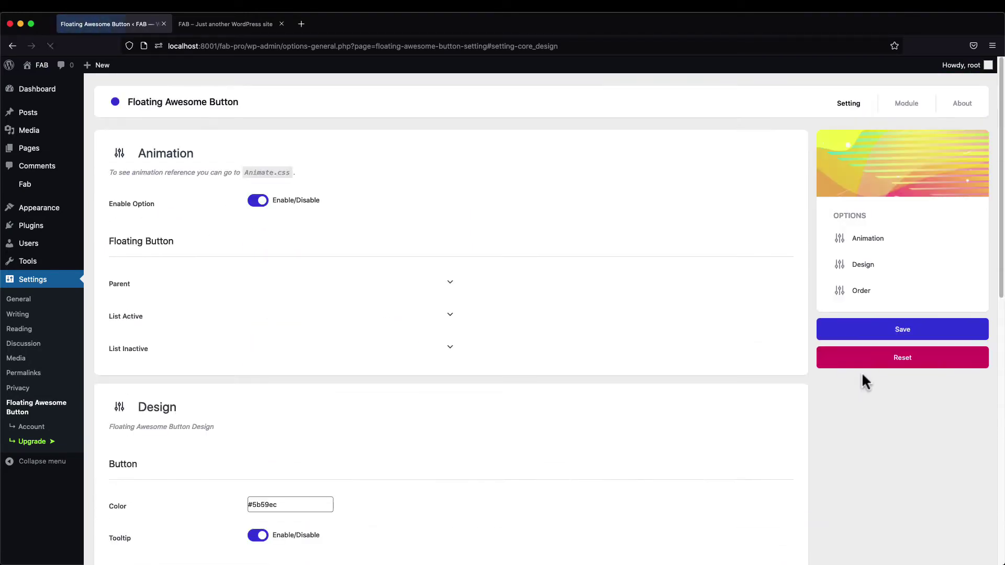
Reload the site's front page and go to its end to check the floating button's shape
left_click(197, 23)
left_click(209, 45)
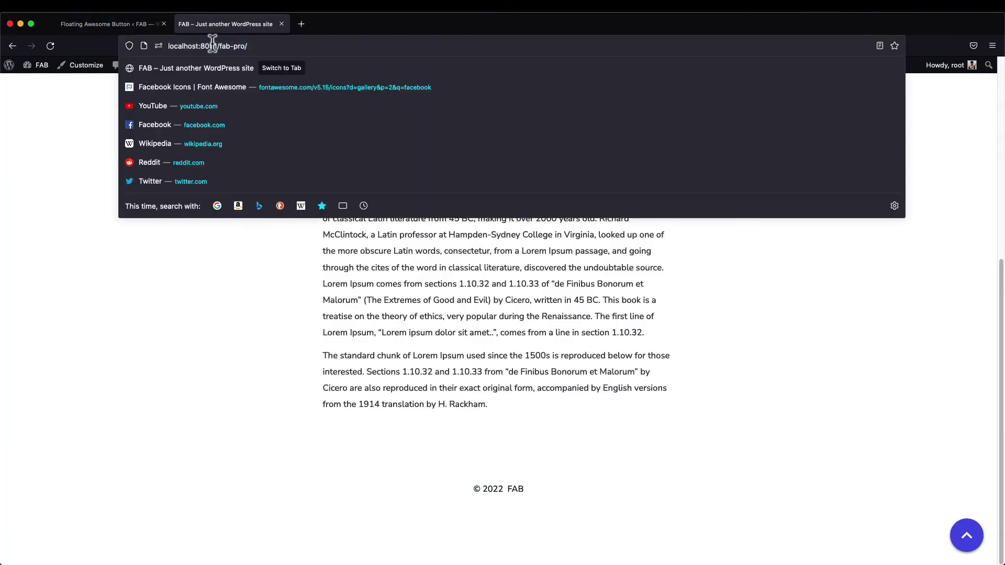
key("Return")
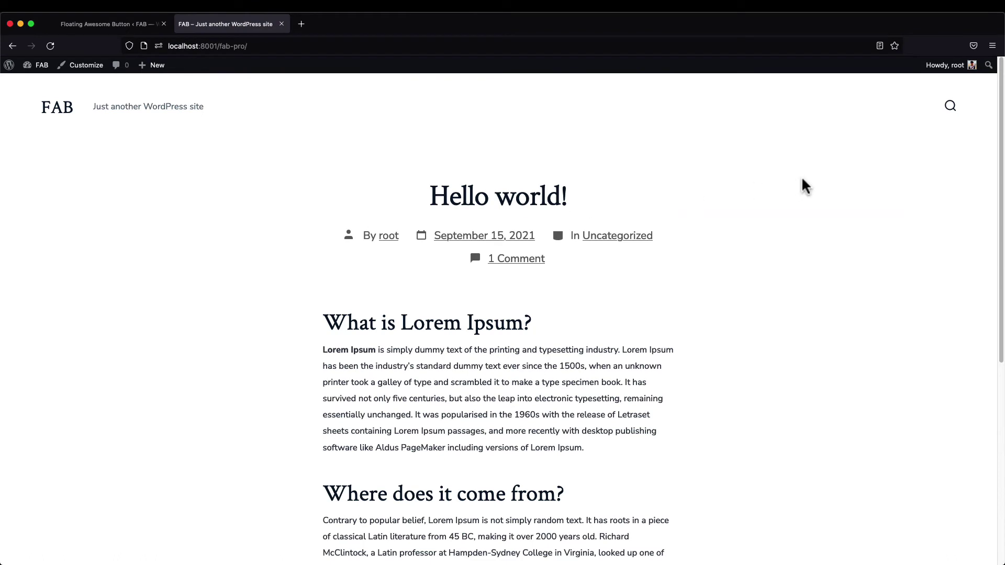
scroll(787, 178, "down", 3)
scroll(787, 215, "down", 4)
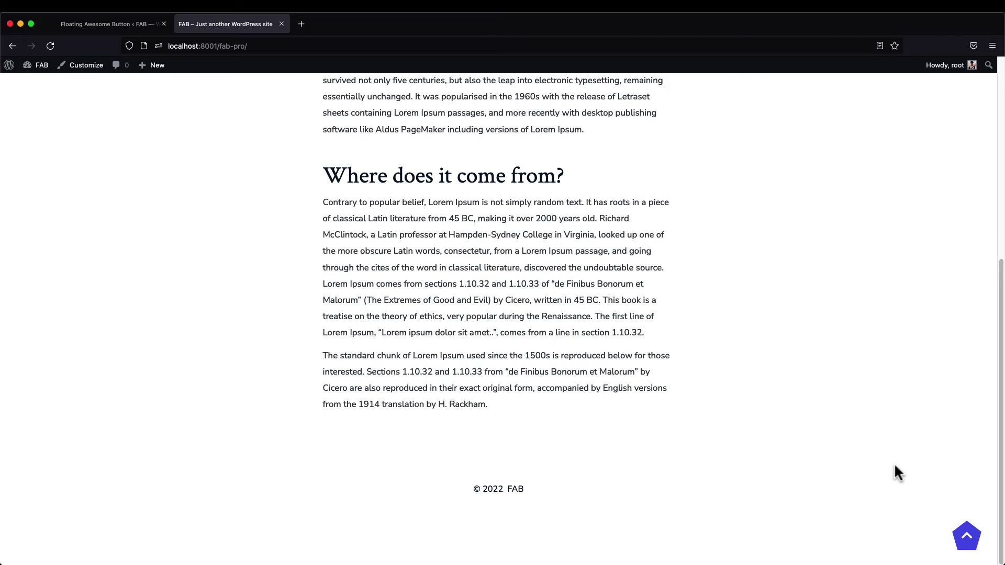
Return to the plugin's design settings, review the template, layout and icon options, and inspect the button's color picker
left_click(105, 26)
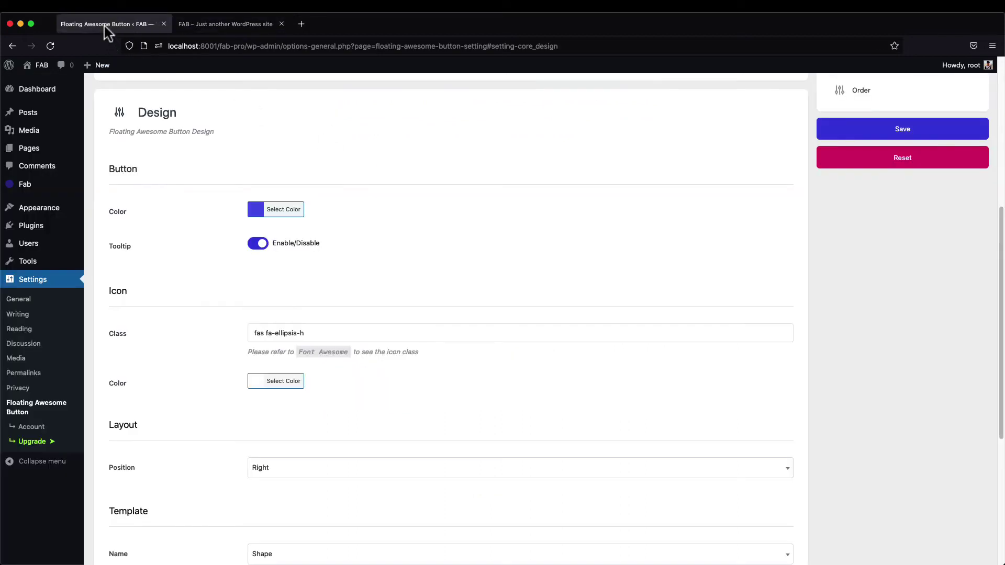
scroll(199, 361, "down", 5)
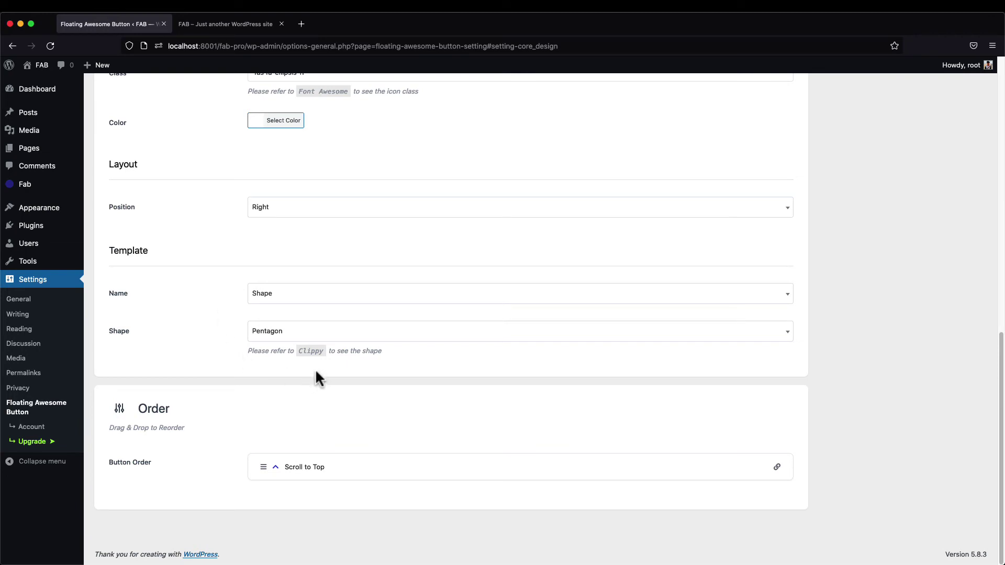
scroll(316, 372, "up", 3)
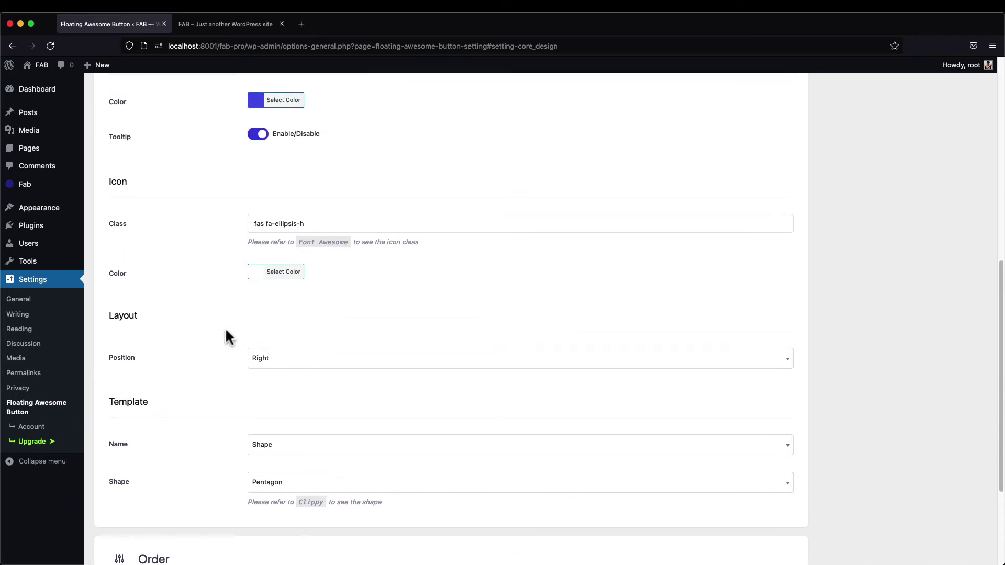
scroll(229, 323, "up", 2)
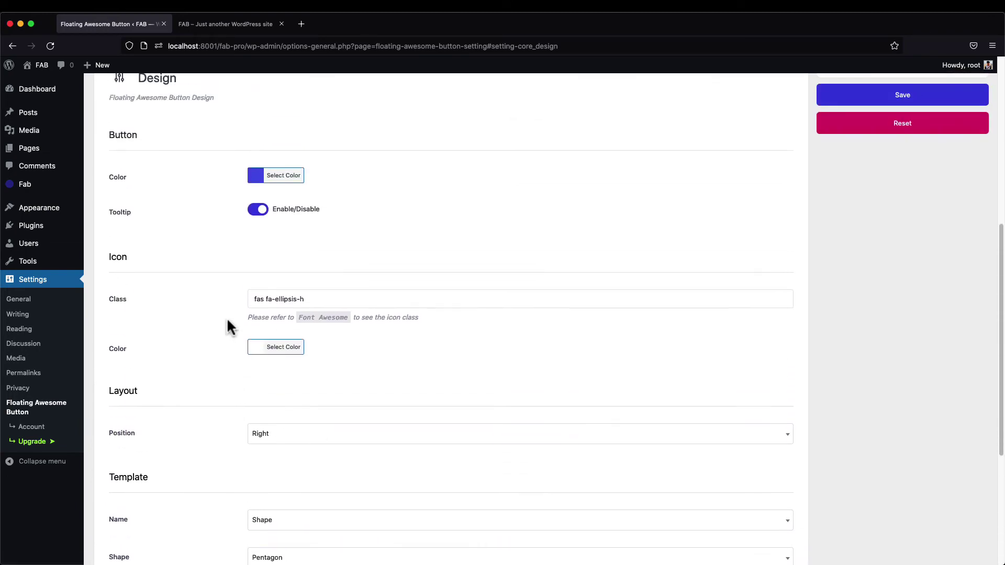
left_click(277, 210)
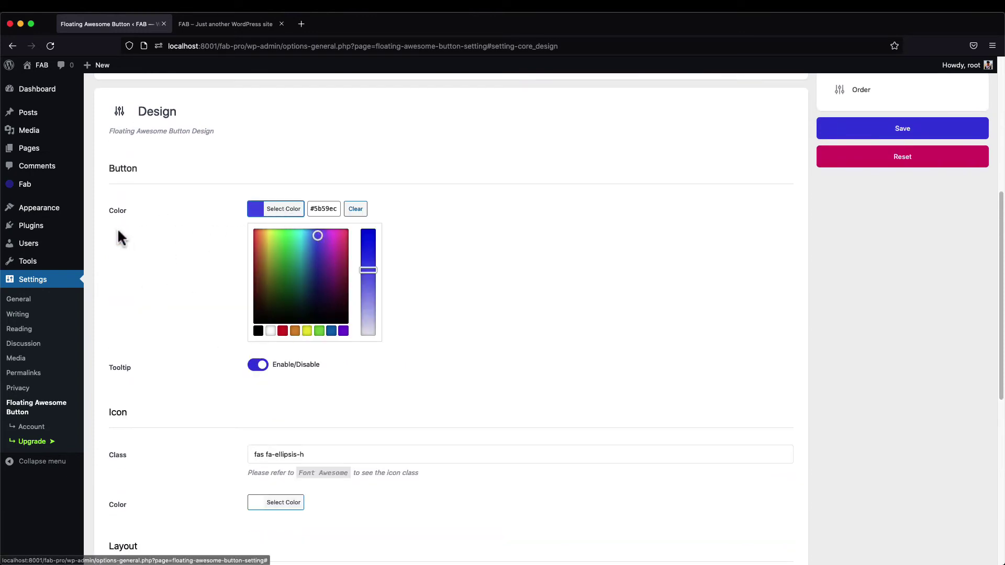
left_click(118, 233)
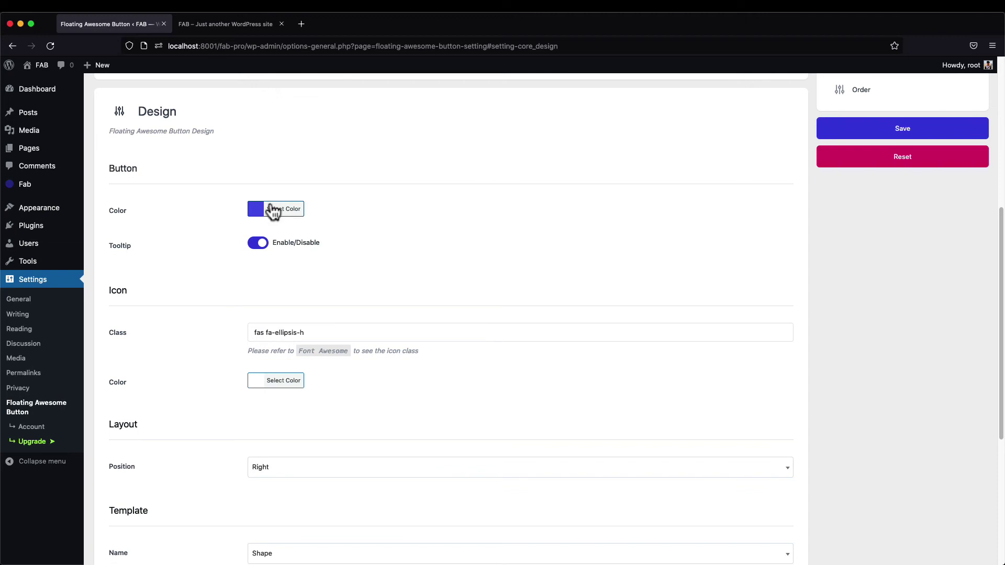
Inspect the button's color palette in the design settings and open the Scroll to Top button for editing
left_click(273, 210)
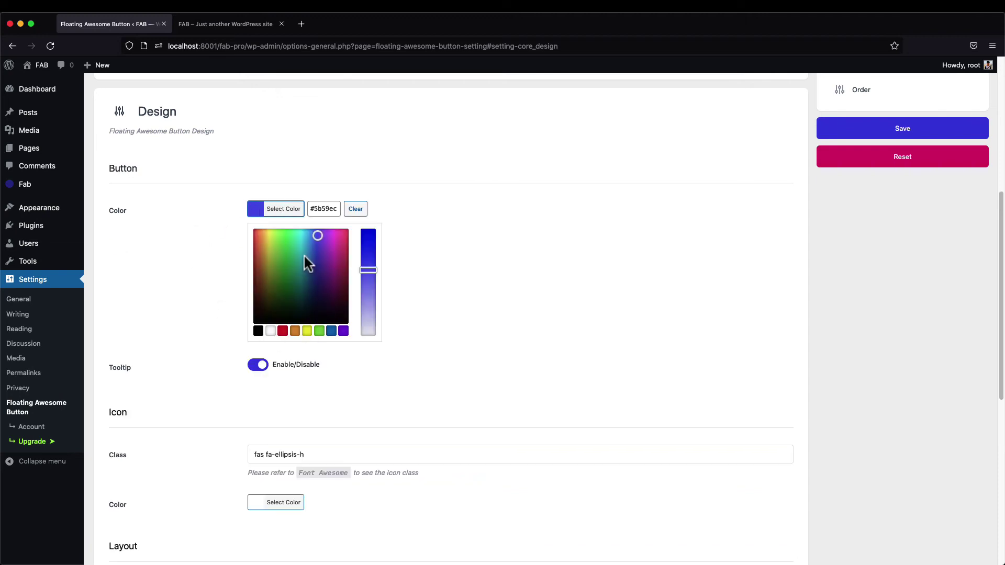
left_click(183, 260)
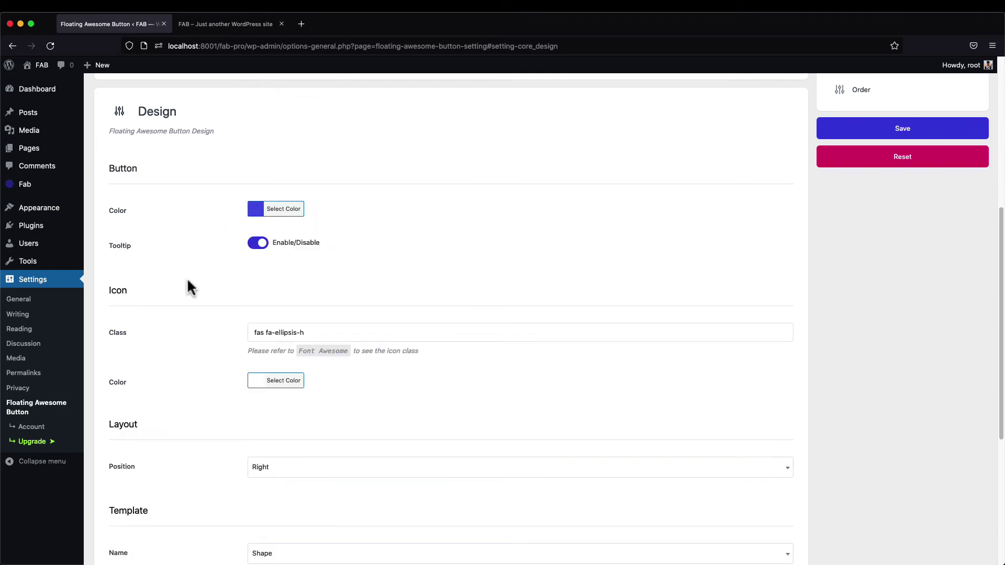
mouse_move(41, 186)
left_click(105, 186)
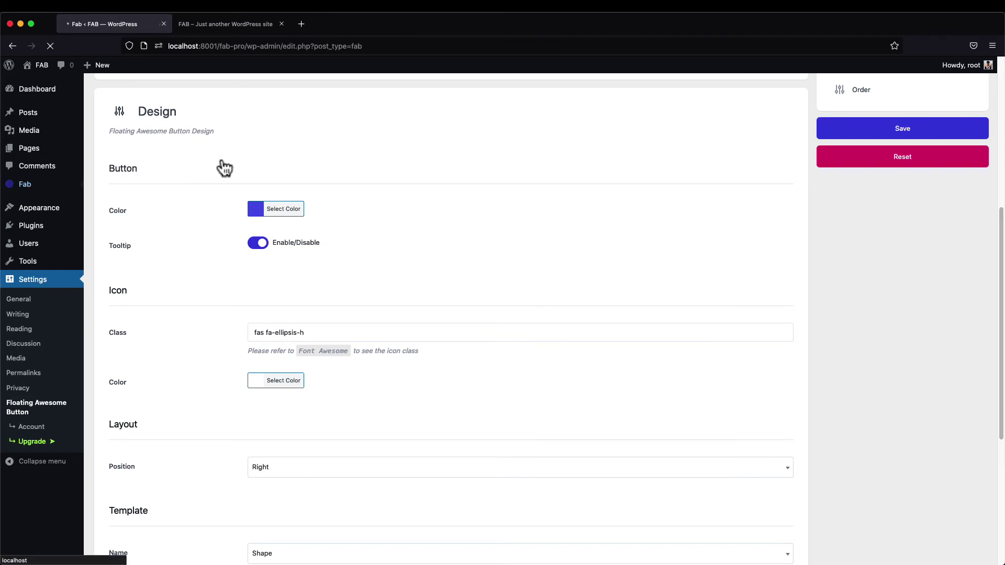
left_click(127, 182)
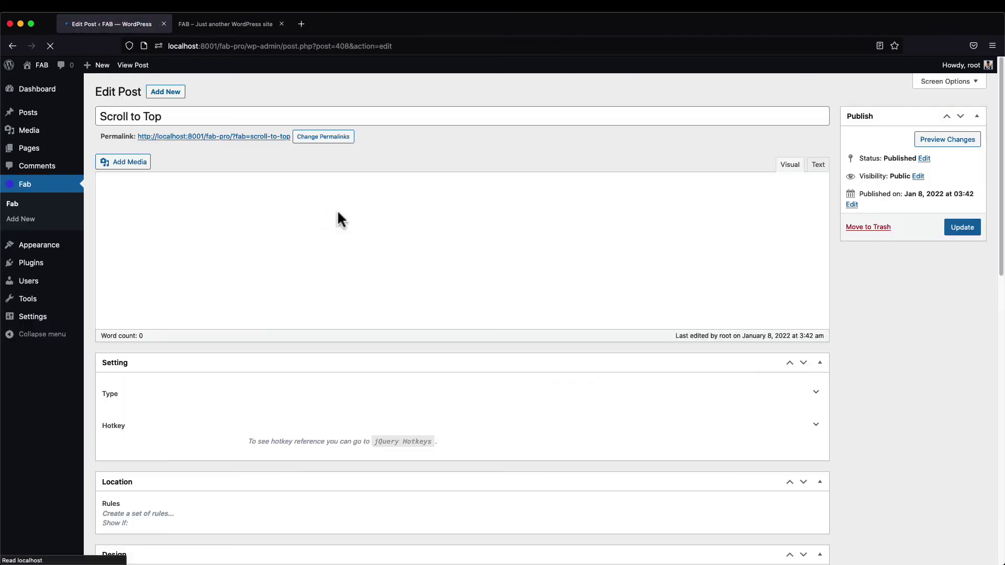
In the Scroll to Top button's design options, set the button color to a bright red
scroll(258, 233, "down", 3)
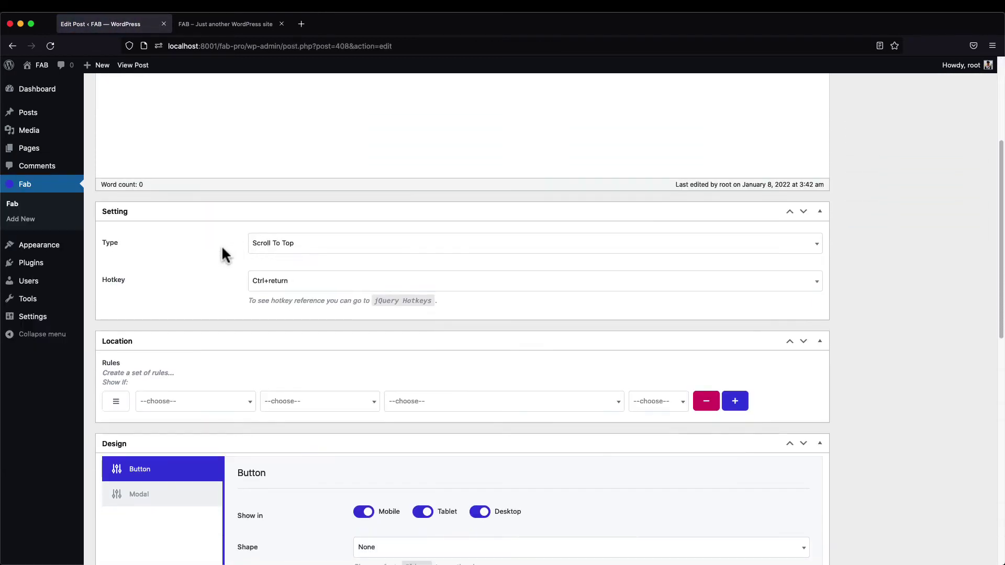
scroll(206, 252, "down", 6)
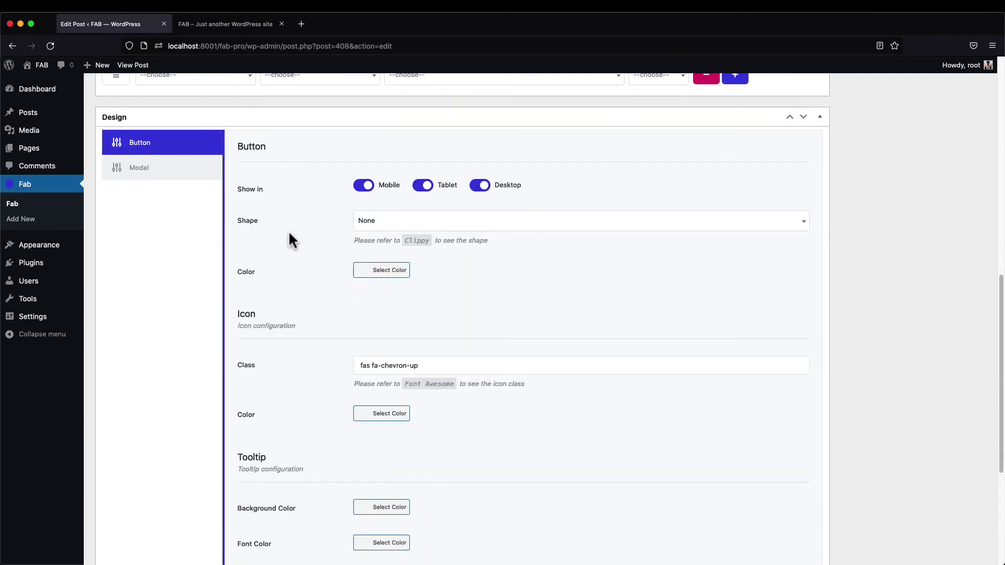
left_click(374, 272)
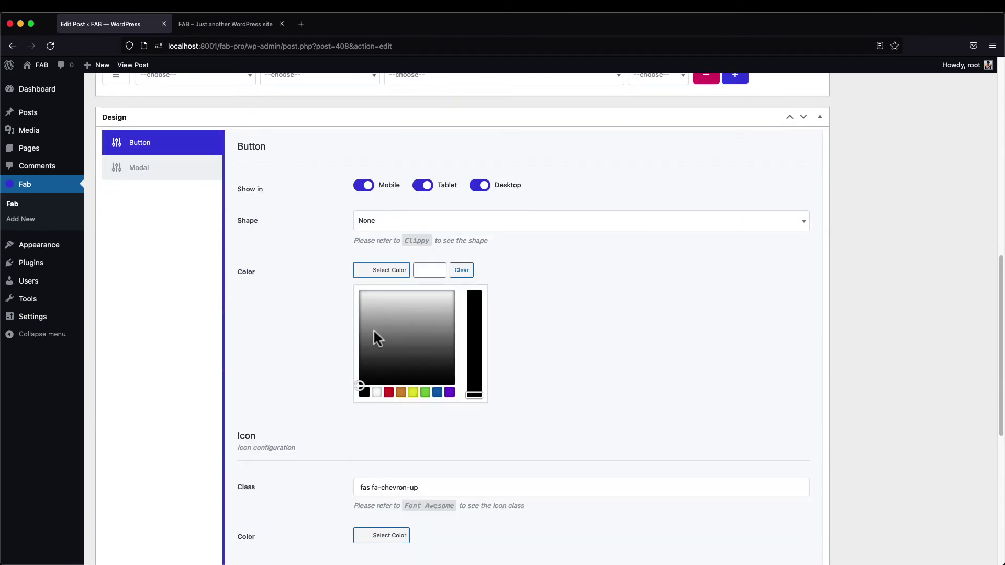
left_click(388, 393)
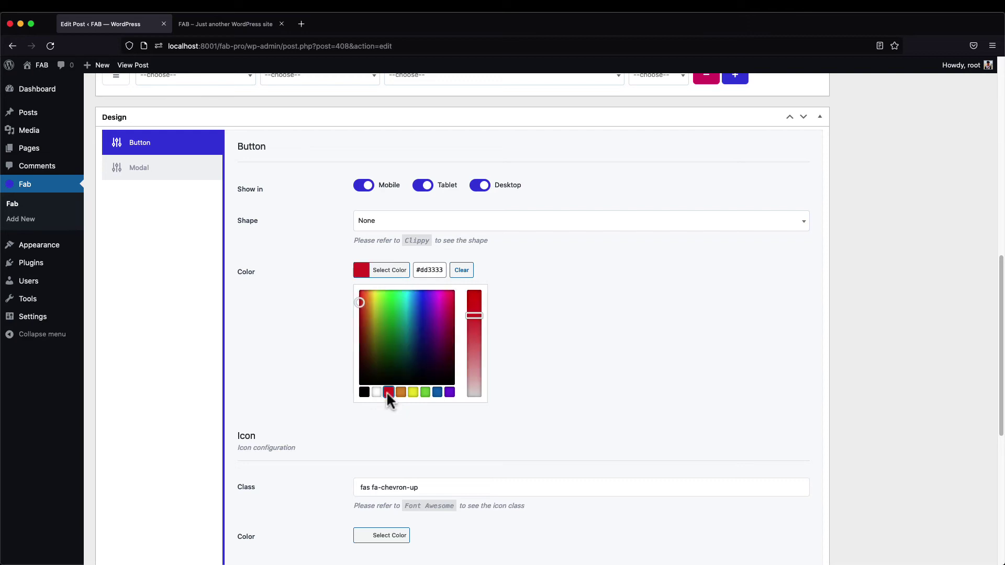
left_click(364, 314)
left_click(339, 280)
Set the Scroll to Top button's icon color to black and update the post
scroll(303, 293, "down", 1)
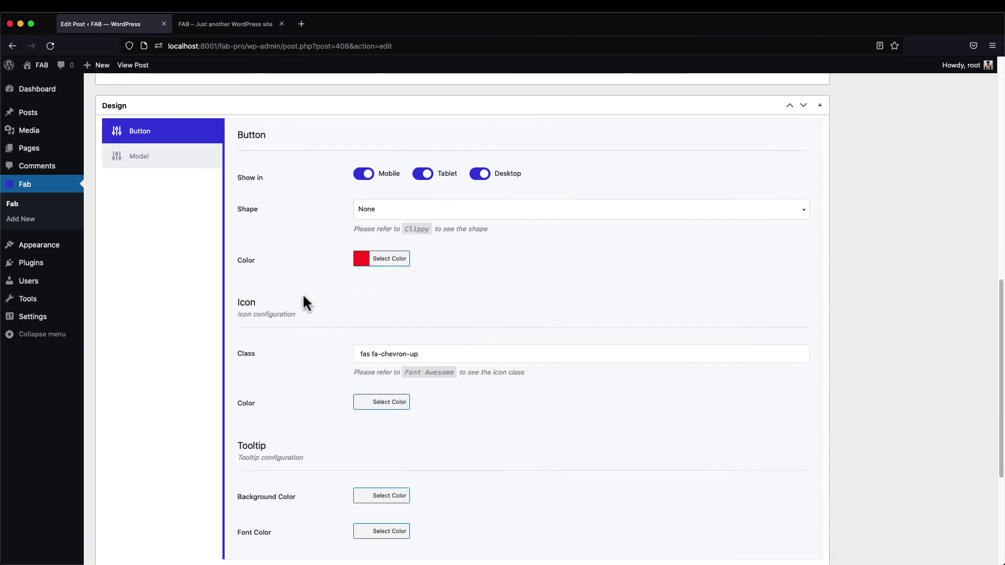
scroll(303, 296, "down", 3)
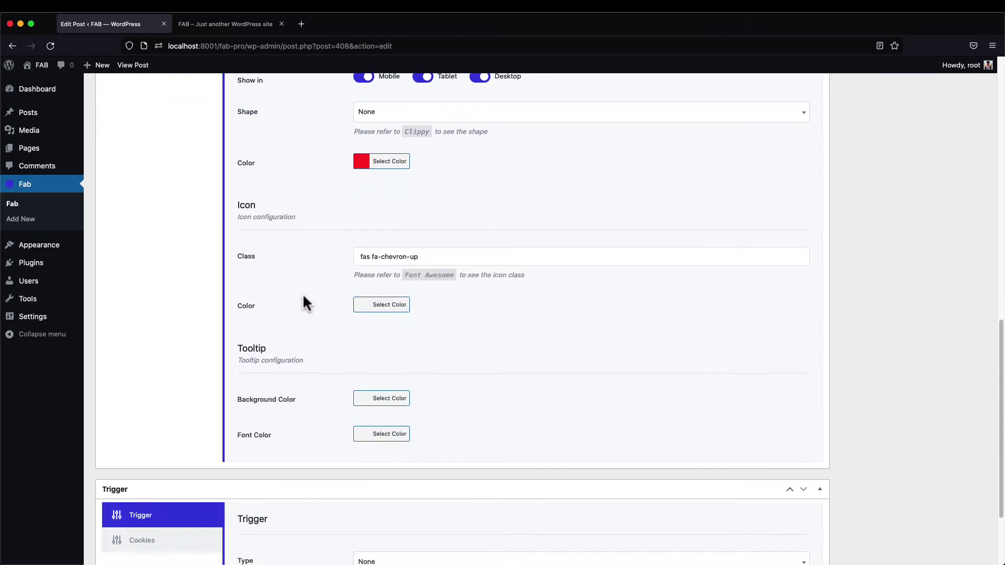
left_click(389, 289)
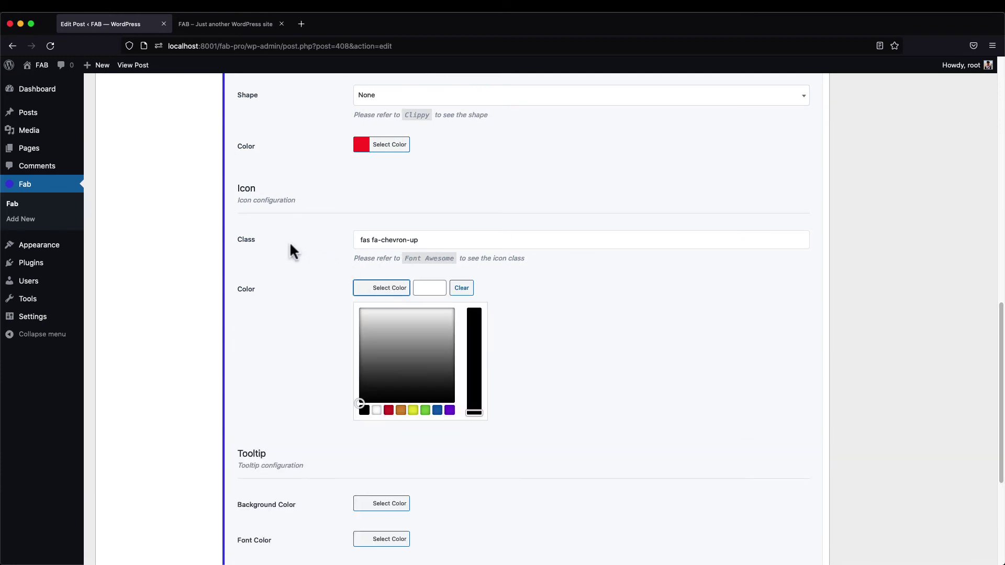
mouse_move(381, 374)
left_mouse_down()
mouse_move(406, 359)
mouse_move(341, 409)
left_mouse_up()
left_click(321, 422)
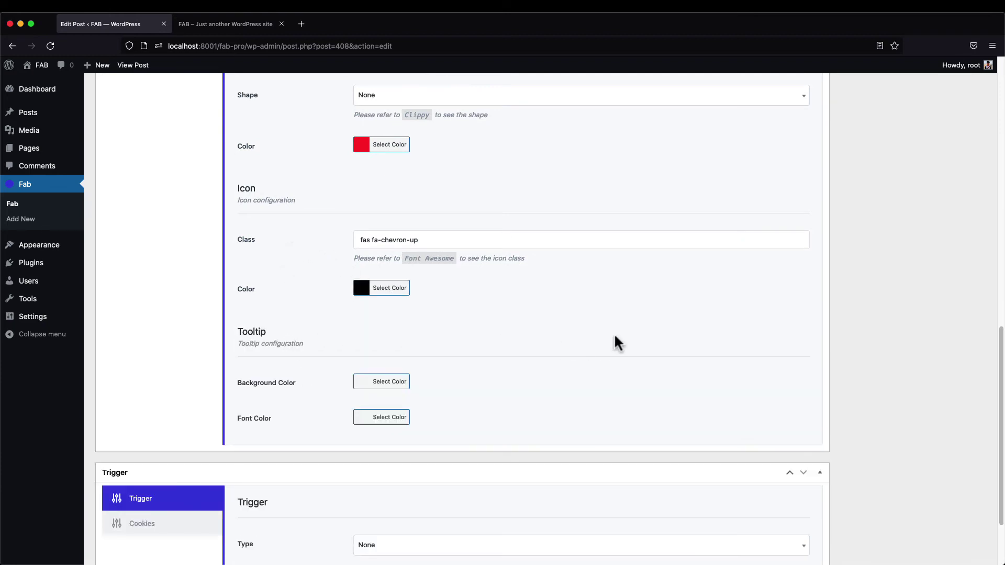
scroll(940, 353, "up", 10)
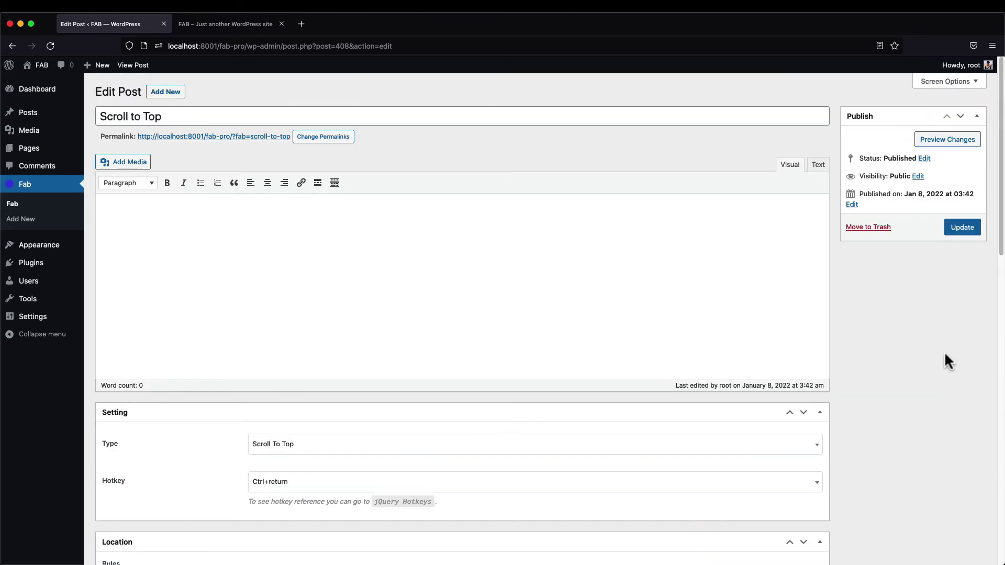
left_click(964, 231)
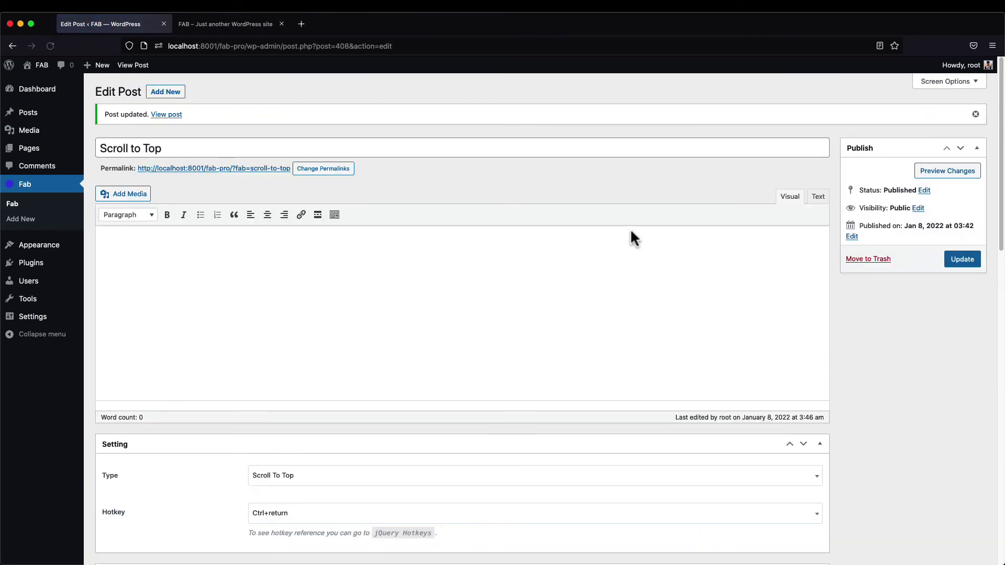
Reload the site's front page, go to its end and use the floating button to return to the top
left_click(229, 24)
left_click(225, 46)
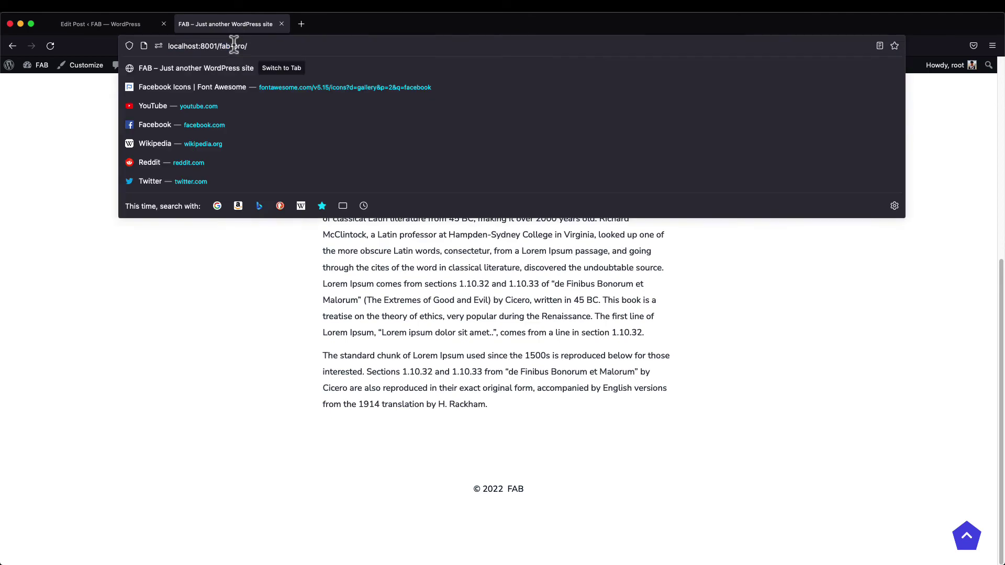
key("Return")
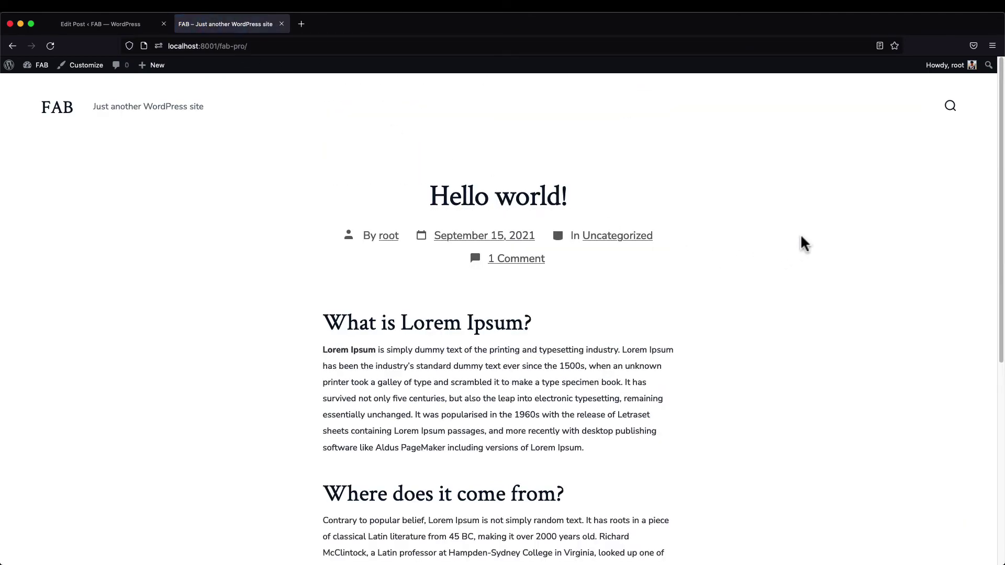
middle_click(785, 206)
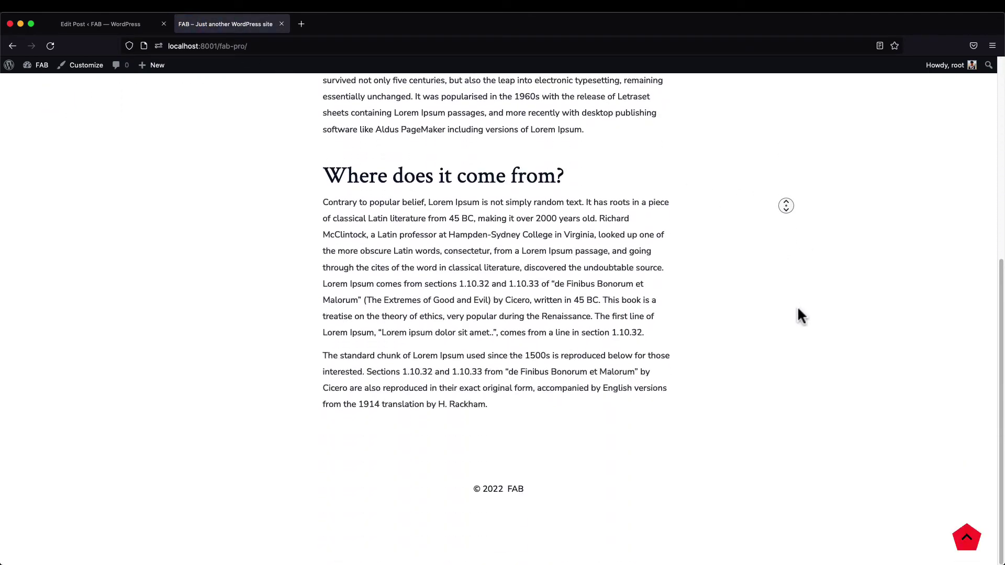
middle_click(801, 314)
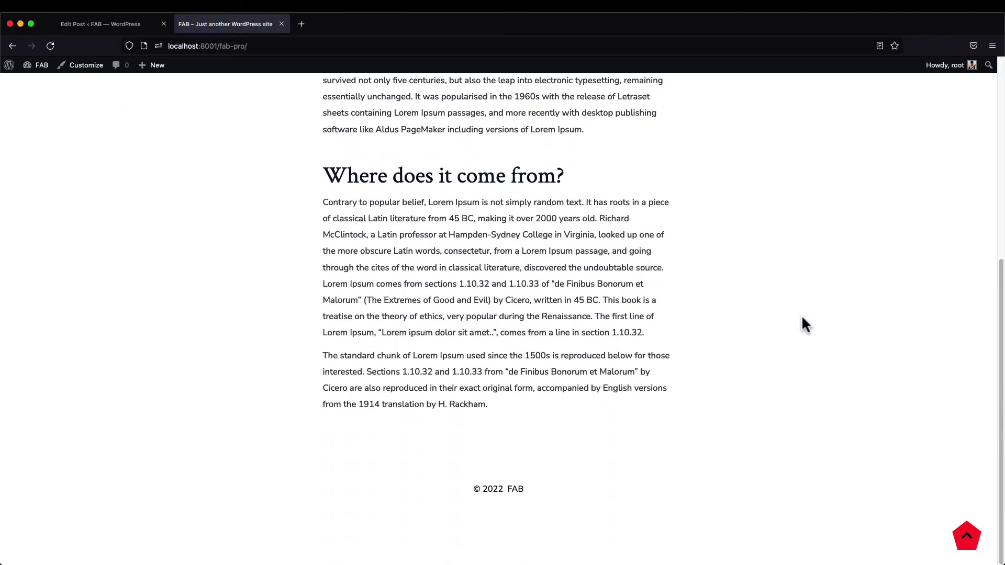
left_click(963, 537)
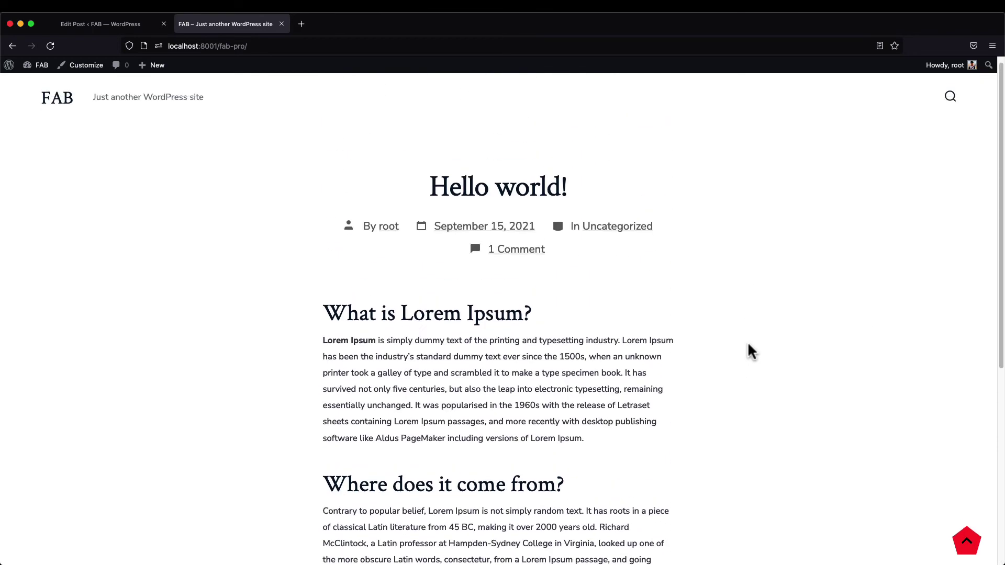
Return to the Scroll to Top post and review its type, hotkey, location rules, and button, icon and tooltip design options
left_click(101, 27)
scroll(322, 356, "down", 10)
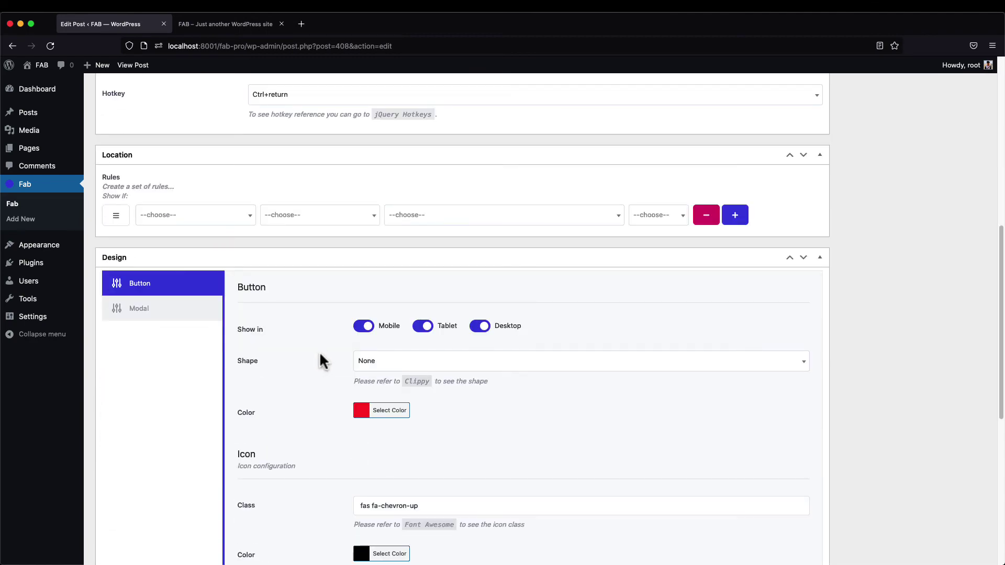
scroll(328, 355, "down", 5)
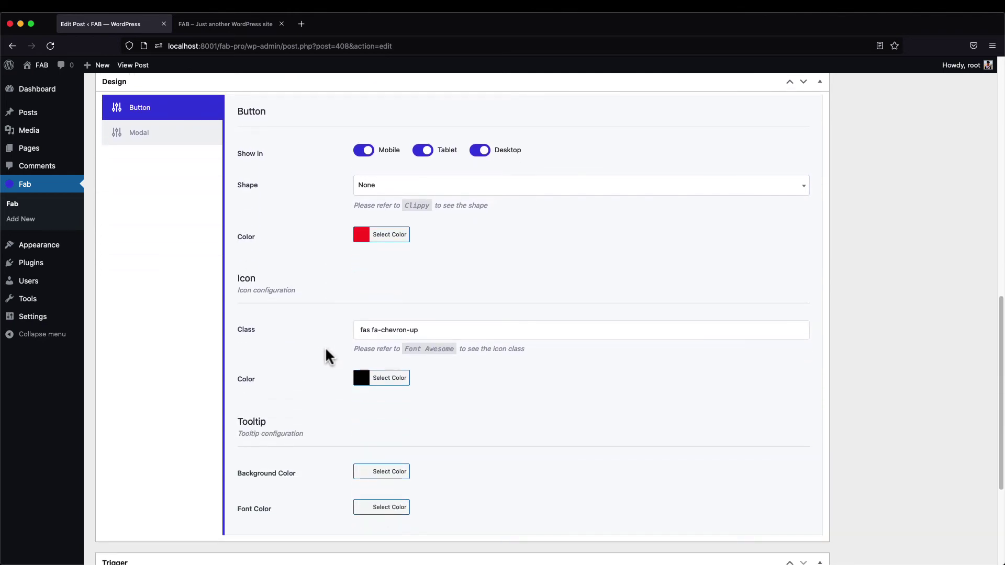
scroll(330, 348, "down", 2)
scroll(329, 348, "up", 5)
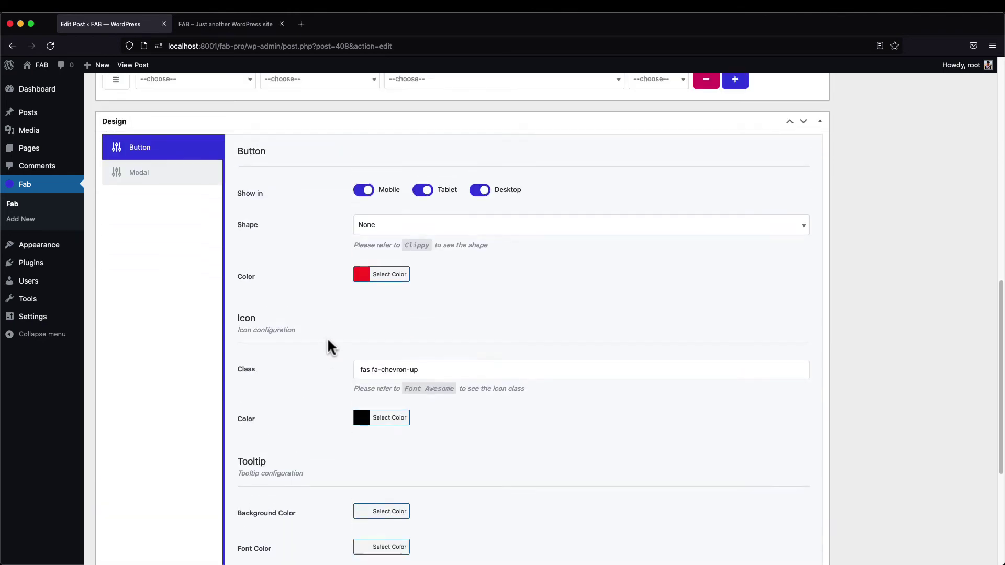
scroll(334, 340, "up", 4)
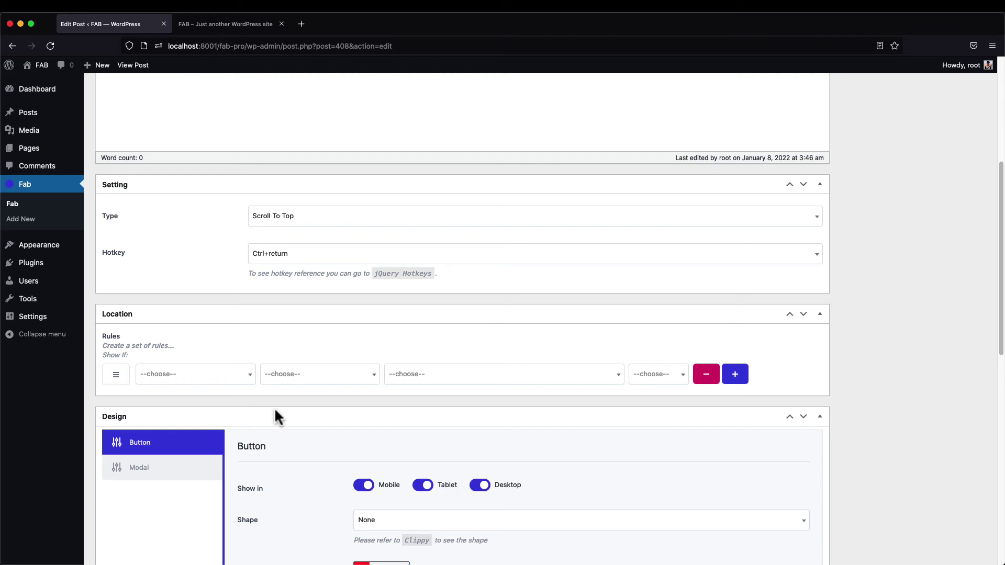
scroll(361, 321, "down", 6)
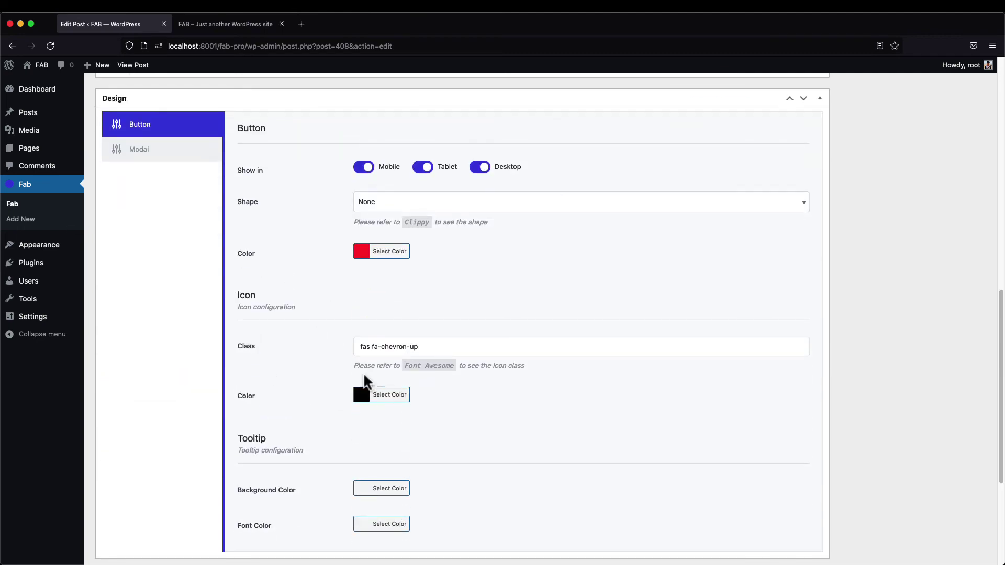
scroll(363, 375, "up", 5)
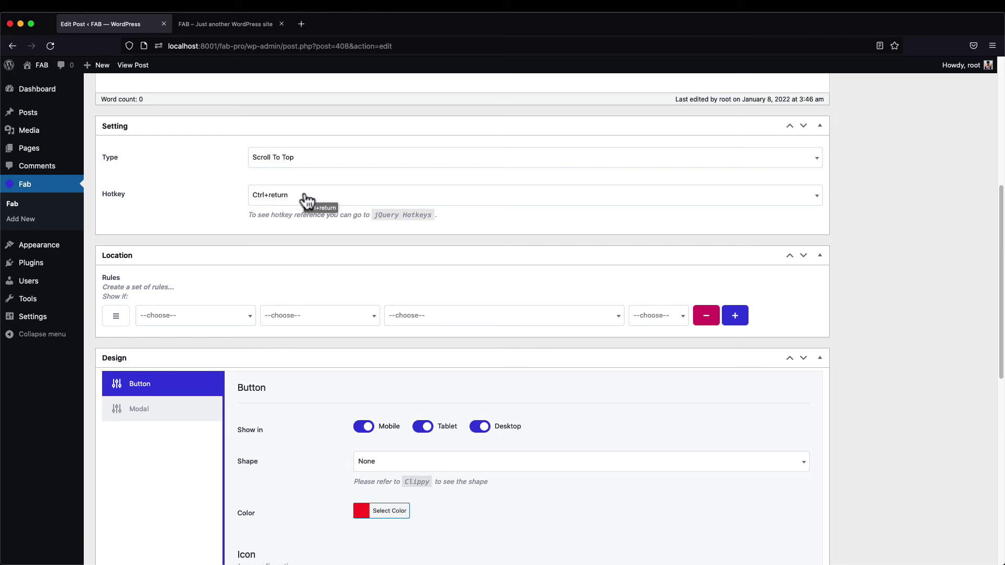
On the site's front page, test returning to the top from the page's end by keyboard, twice
left_click(220, 24)
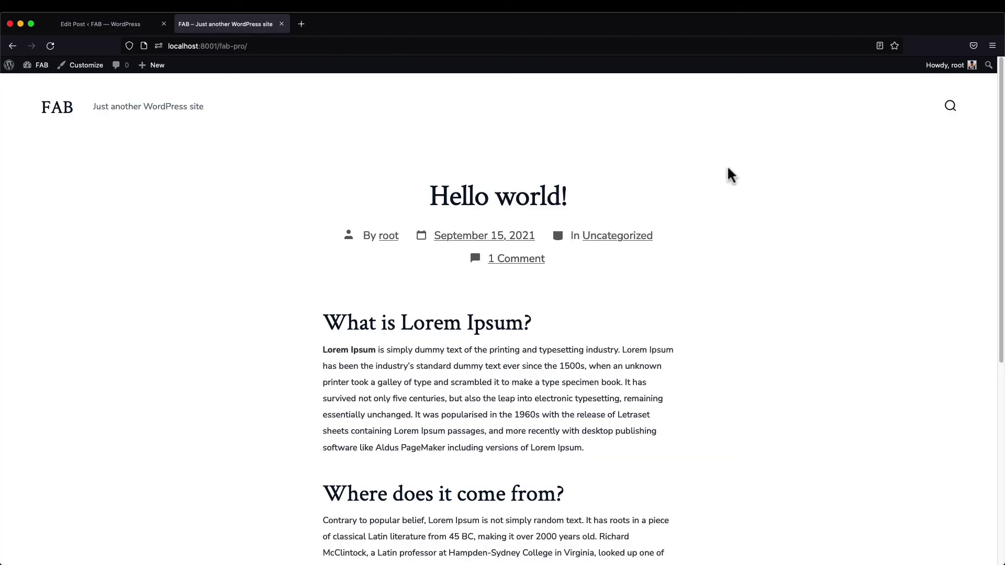
scroll(735, 151, "down", 1)
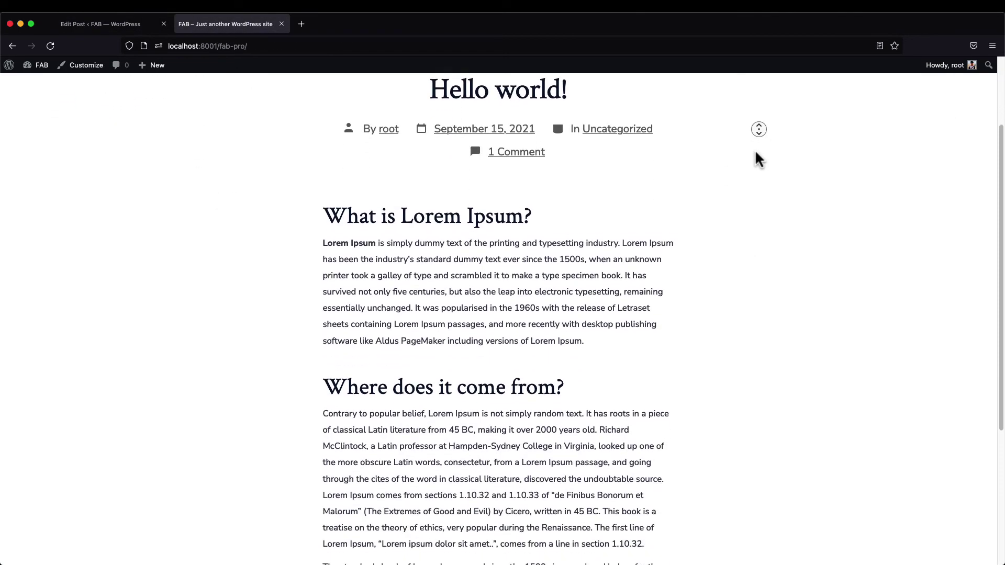
middle_click(758, 178)
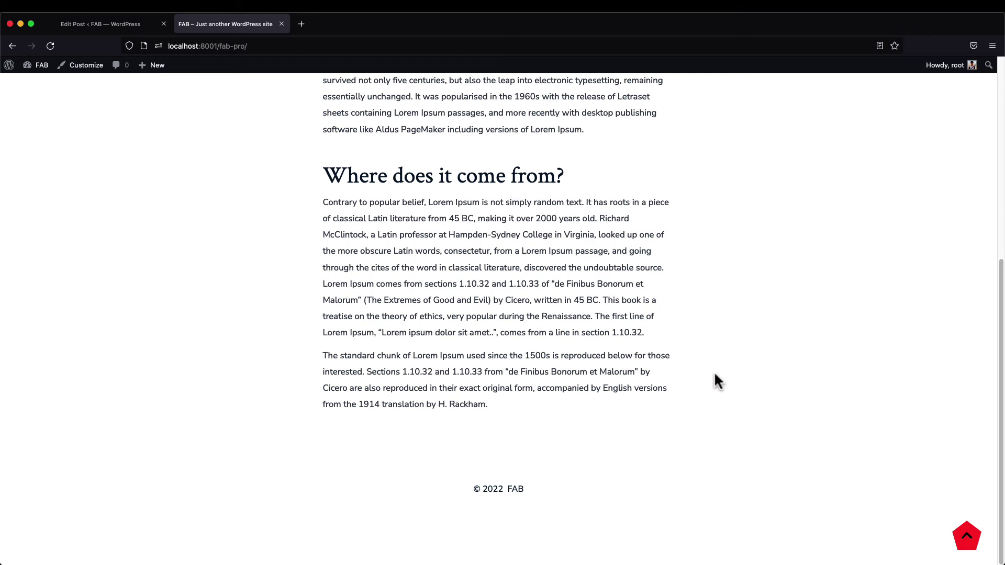
key("Home")
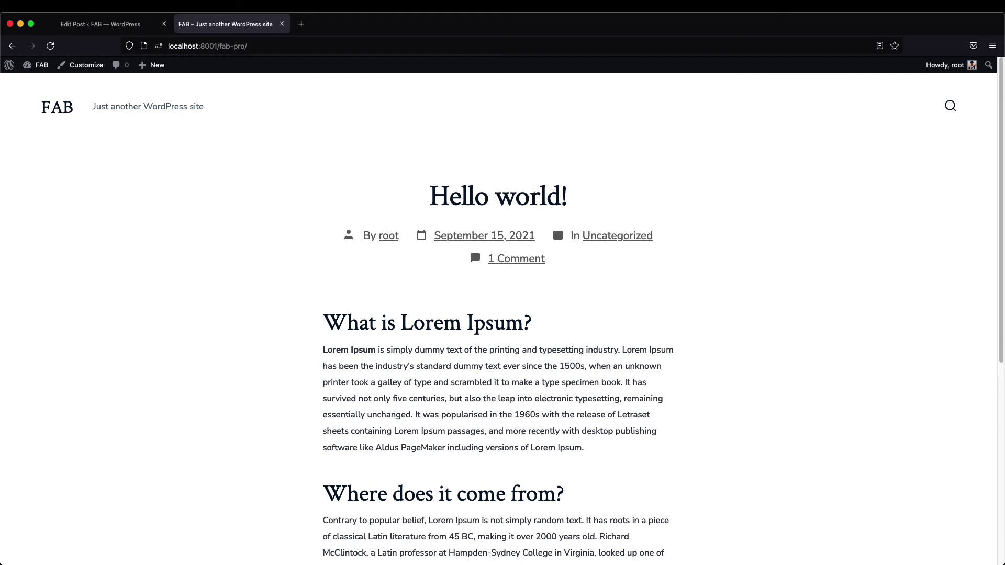
middle_click(771, 358)
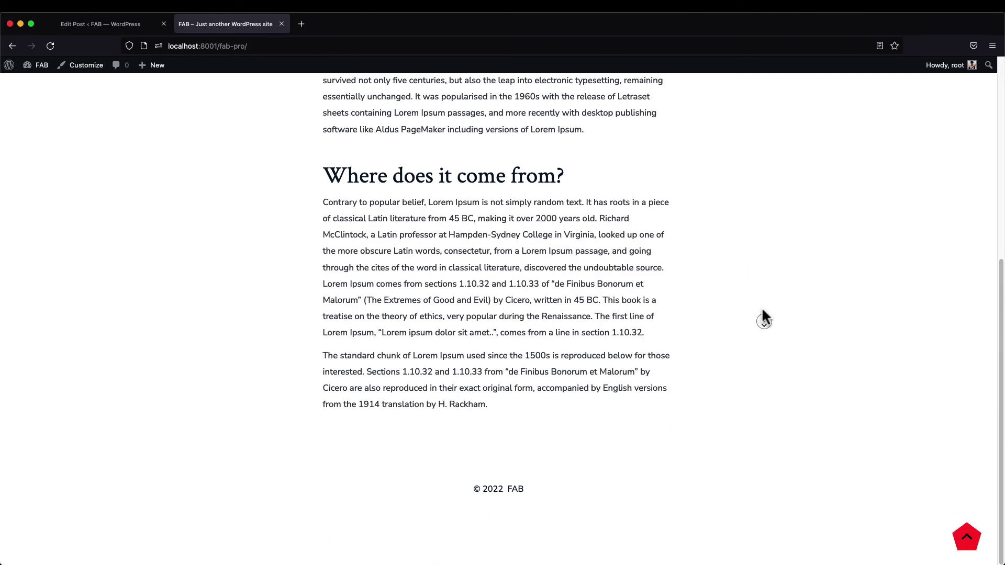
middle_click(771, 340)
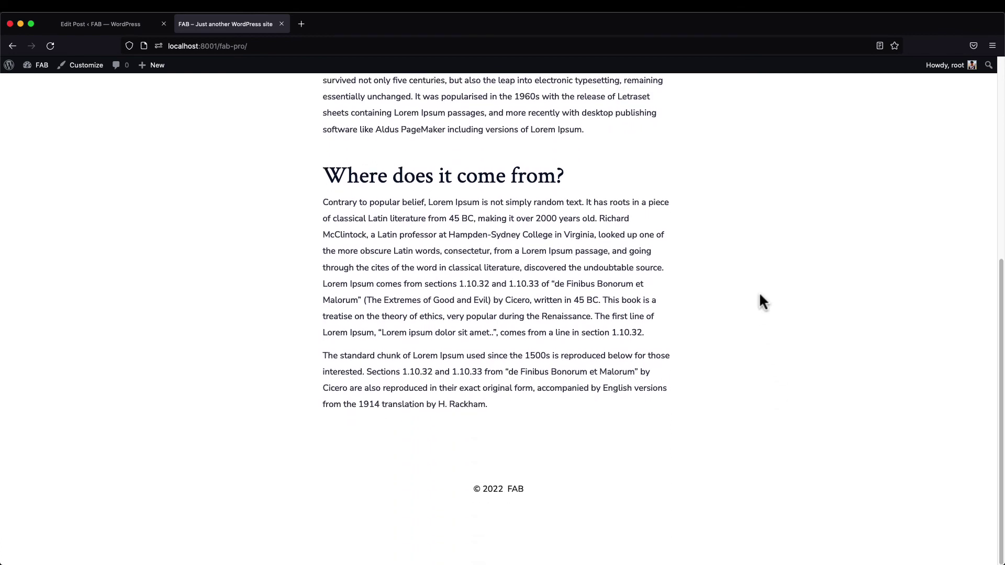
middle_click(763, 335)
key("Home")
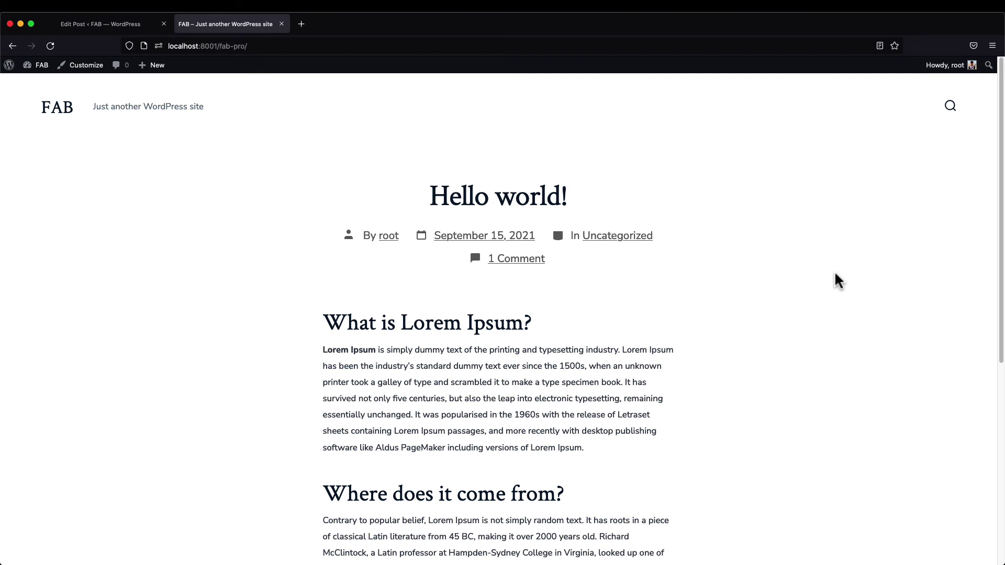
Preview the front page in a 375 × 812 mobile view and test the floating button from the page's end, twice
key("F12")
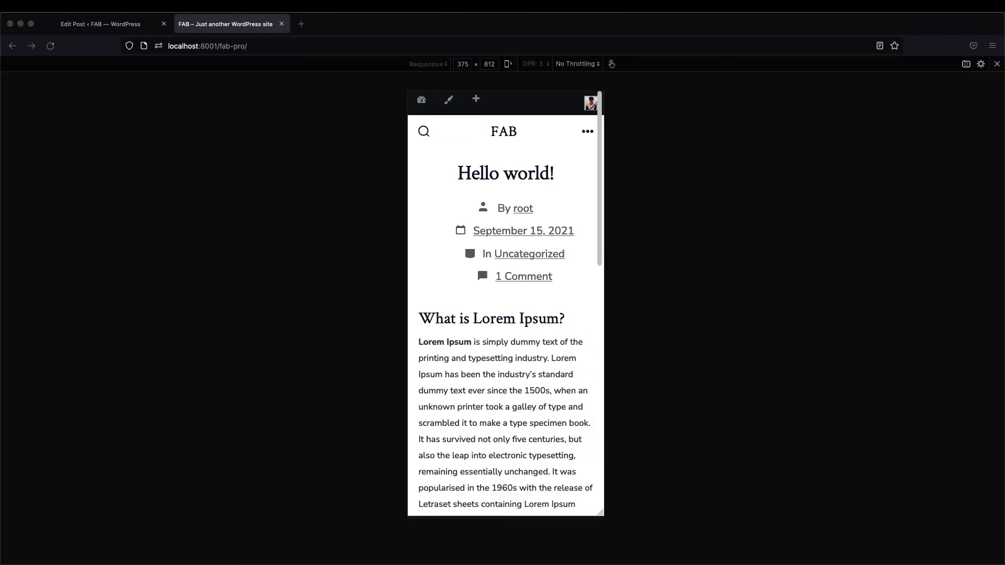
scroll(536, 390, "down", 1)
scroll(502, 293, "up", 1)
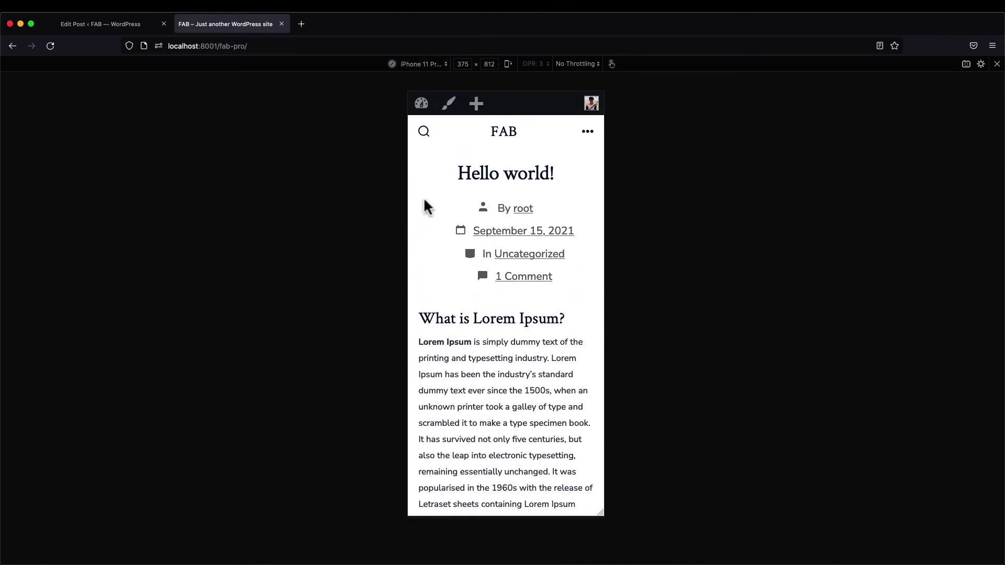
scroll(421, 173, "down", 10)
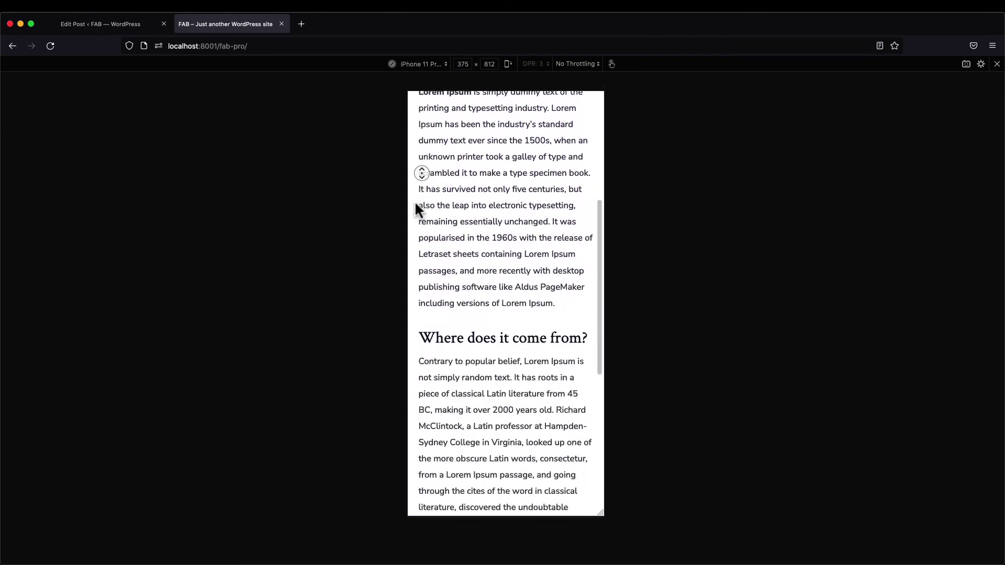
scroll(413, 229, "down", 4)
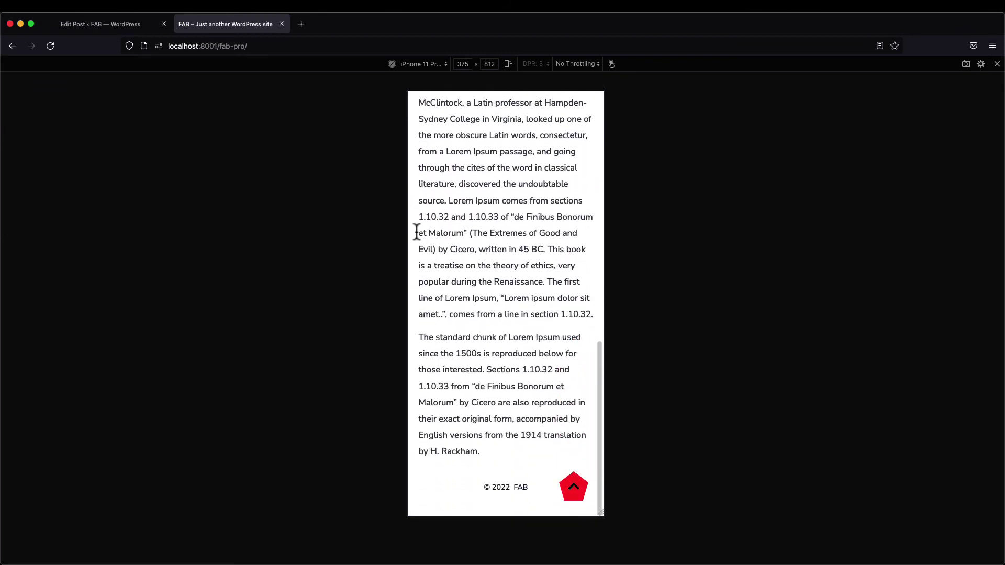
left_click(575, 492)
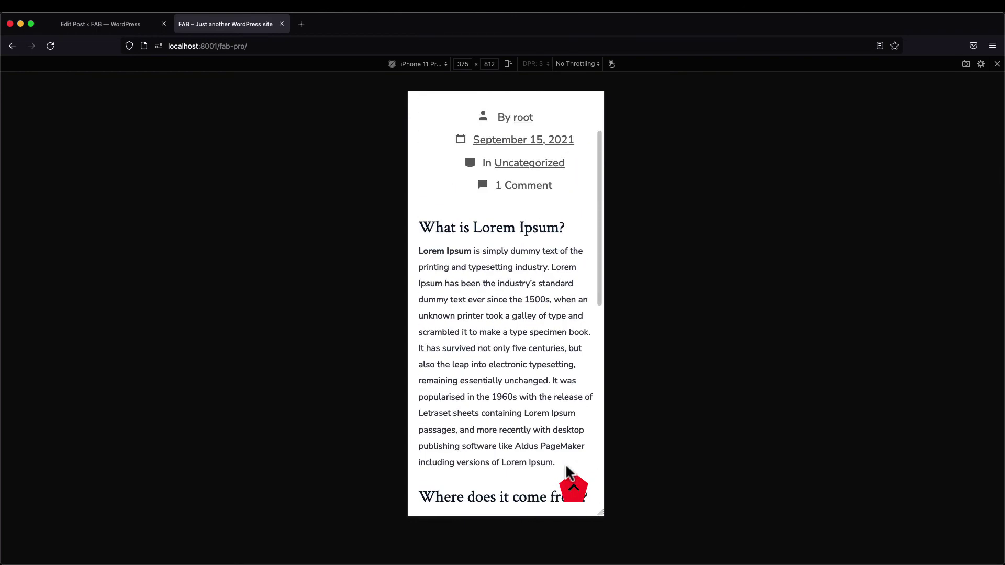
scroll(534, 359, "down", 15)
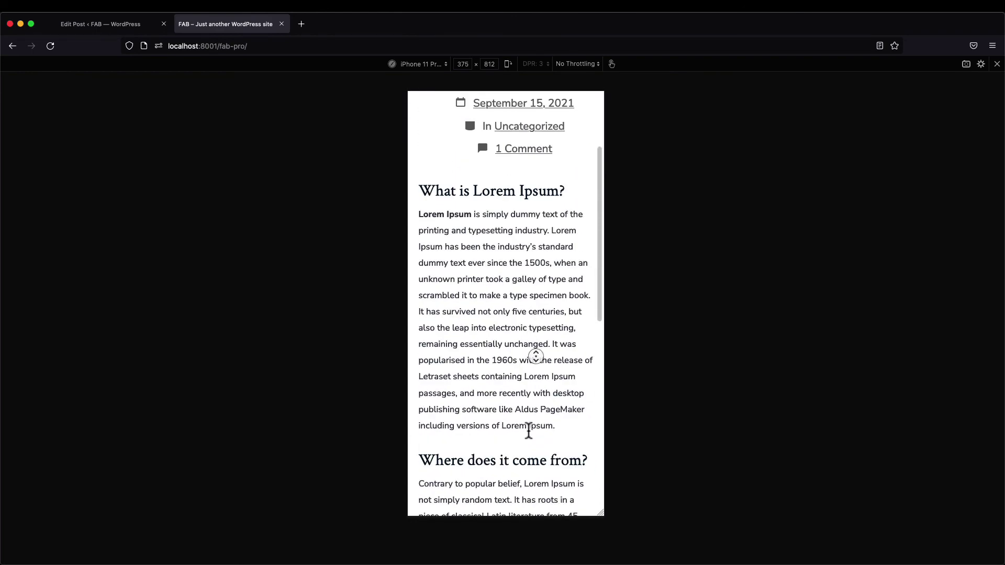
left_click(575, 493)
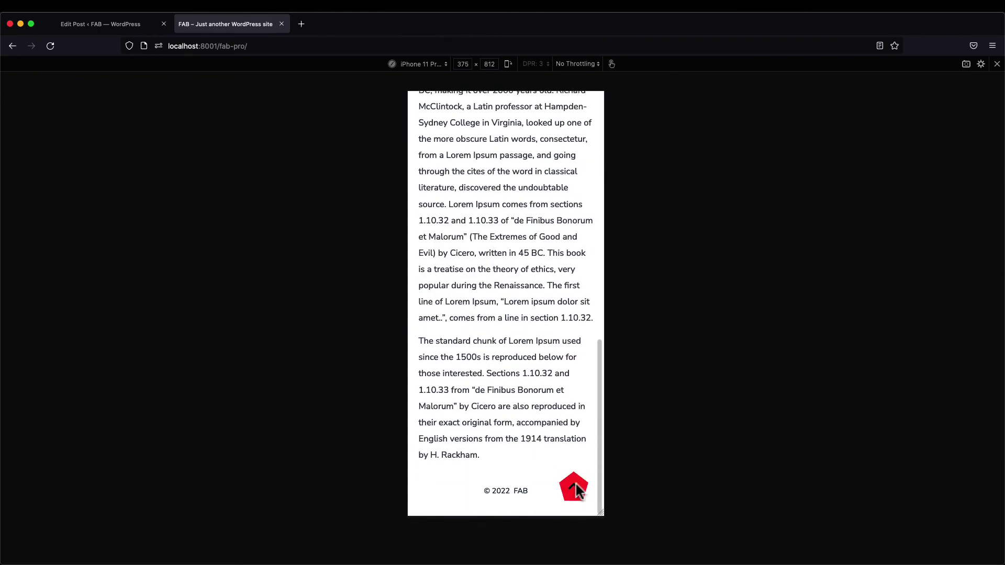